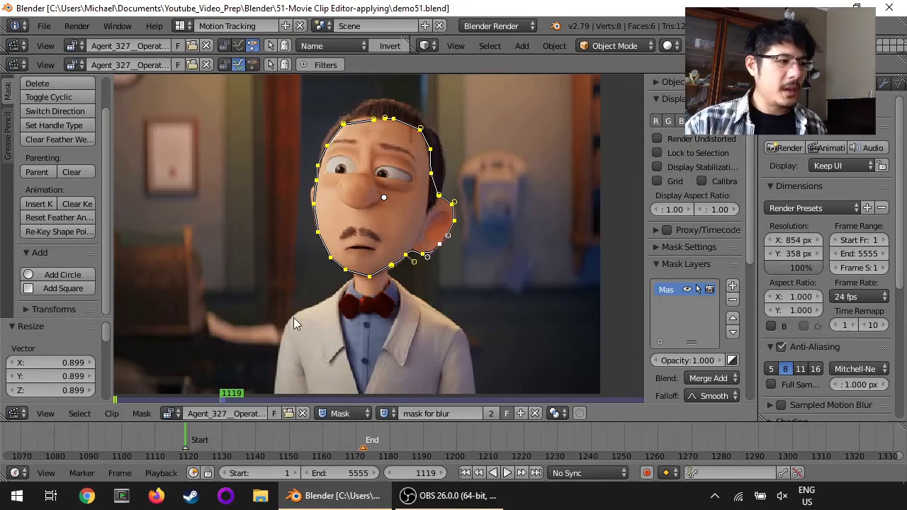
Choose the Video Editing workspace from the screen layout dropdown
{"action": "left_click", "coordinate": [188, 27]}
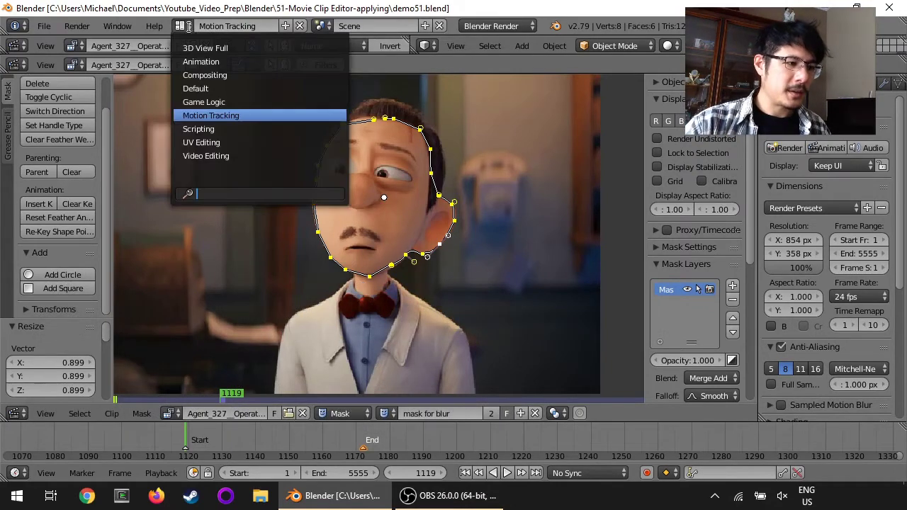
{"action": "left_click", "coordinate": [204, 155]}
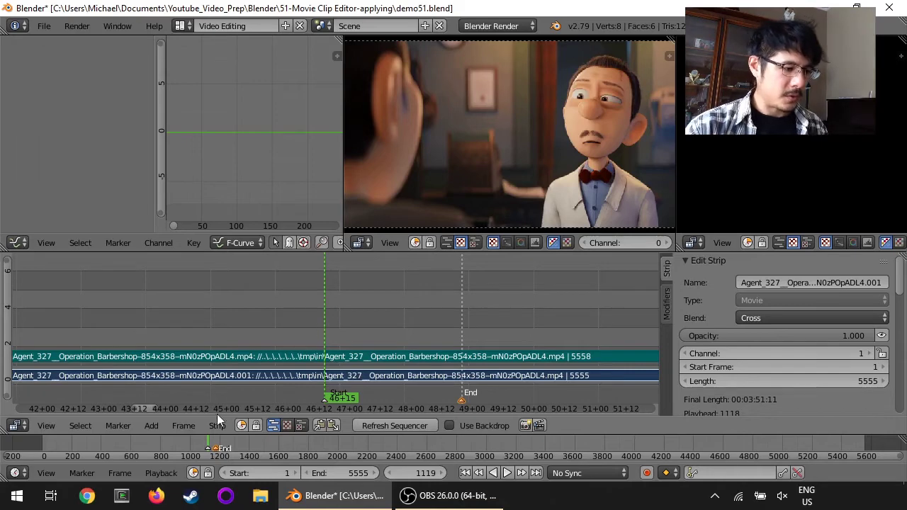
Add an Adjustment Layer strip and stretch it to 53 frames, ending at frame 1171
{"action": "left_click", "coordinate": [151, 425]}
{"action": "mouse_move", "coordinate": [185, 323]}
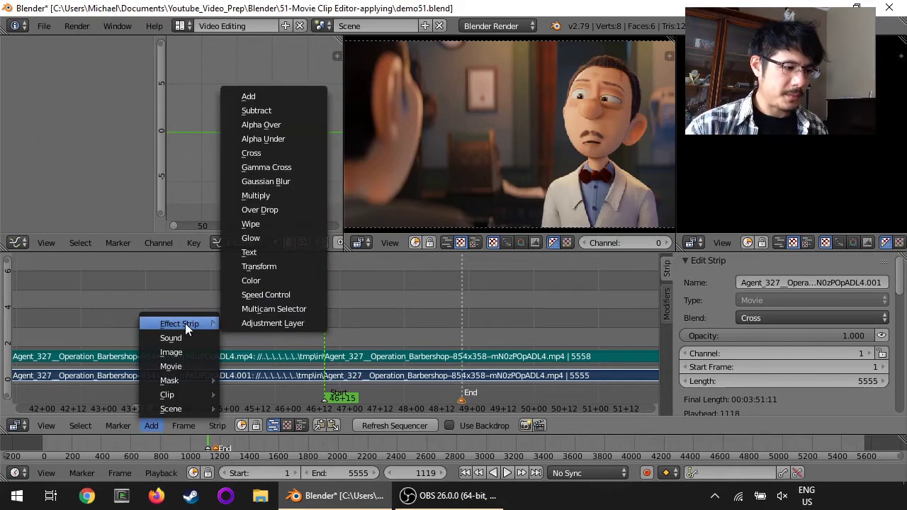
{"action": "left_click", "coordinate": [282, 324]}
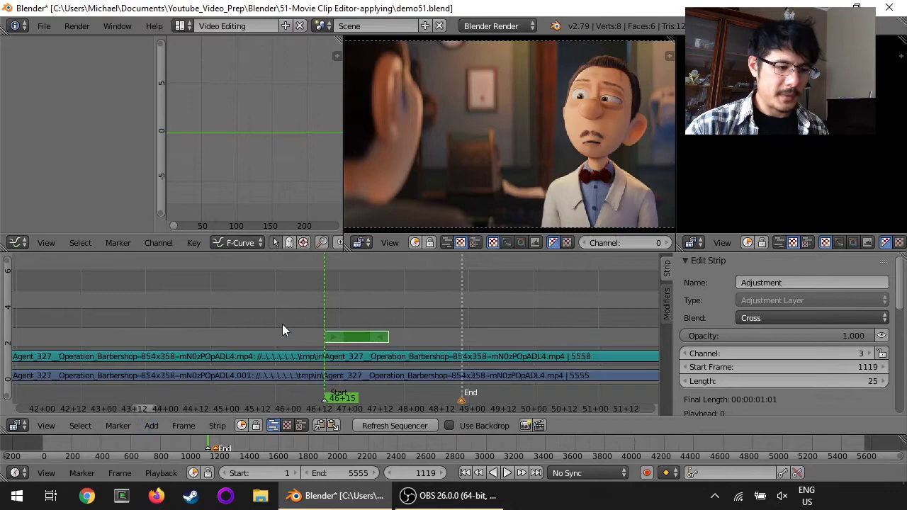
{"action": "right_click_drag", "start_coordinate": [379, 337], "coordinate": [454, 339]}
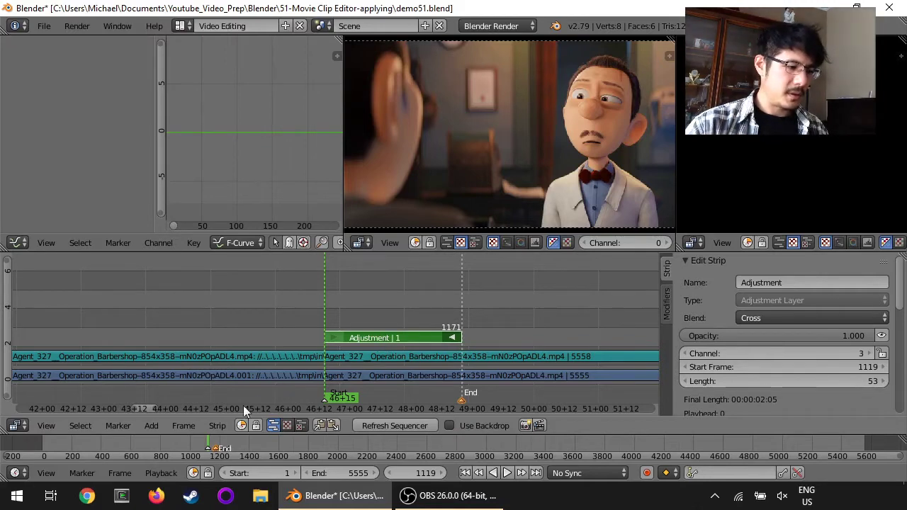
Add a Gaussian Blur effect strip on top and set the playhead to frame 1144
{"action": "left_click", "coordinate": [153, 425]}
{"action": "mouse_move", "coordinate": [207, 323]}
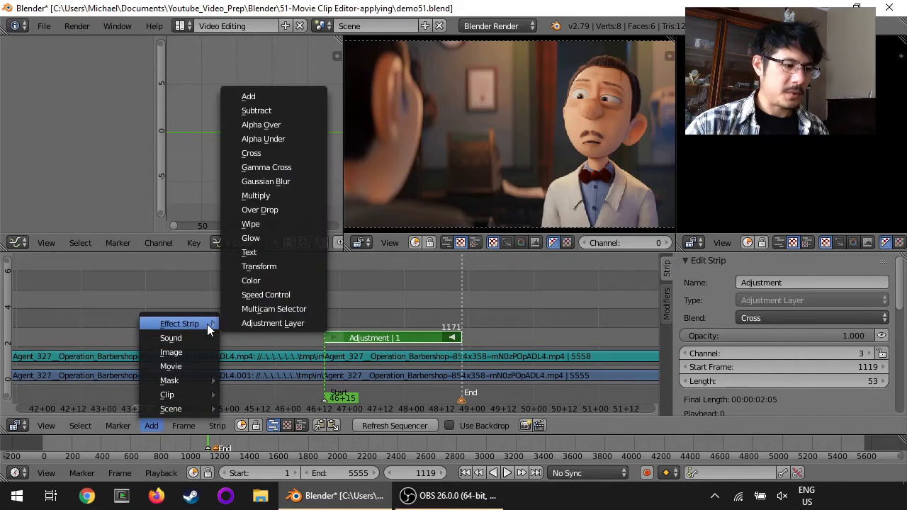
{"action": "left_click", "coordinate": [284, 179]}
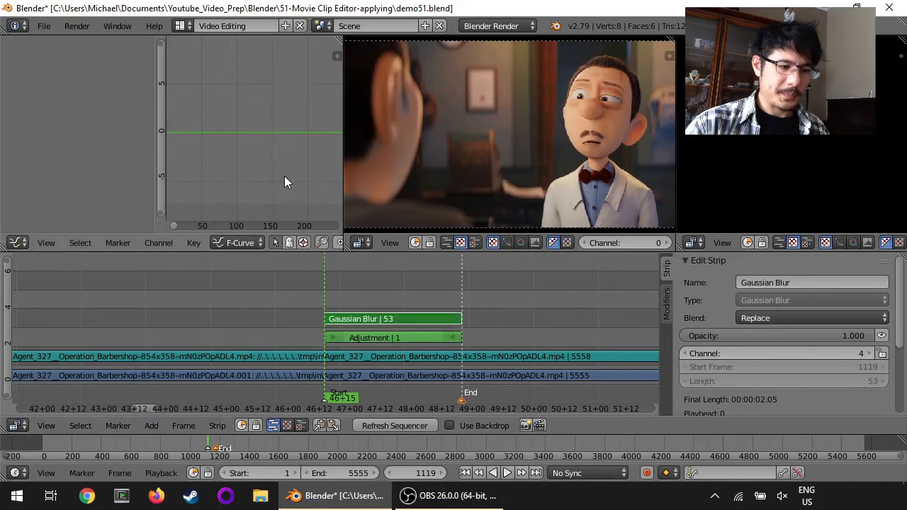
{"action": "left_click", "coordinate": [388, 290]}
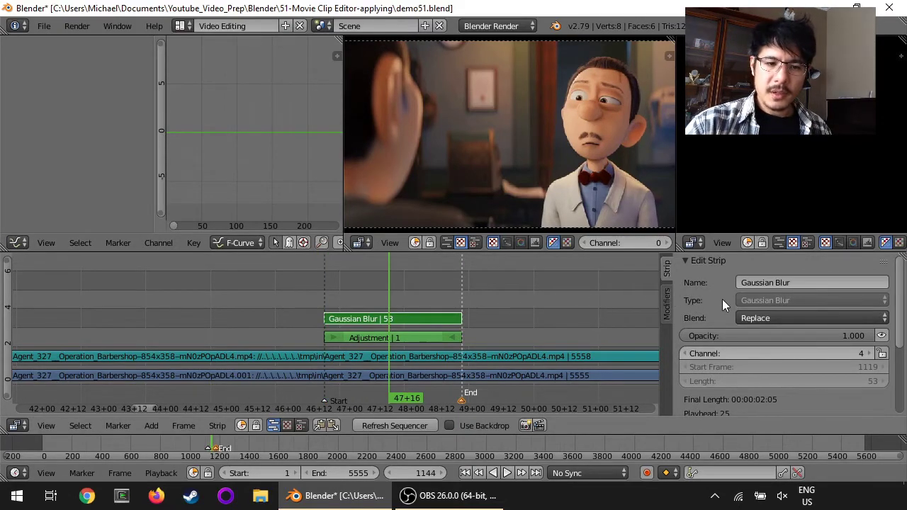
Set the Gaussian Blur Size X and Size Y to 10 in the Effect Strip panel
{"action": "scroll", "coordinate": [724, 303], "scroll_direction": "down", "scroll_amount": 2}
{"action": "scroll", "coordinate": [724, 301], "scroll_direction": "down", "scroll_amount": 2}
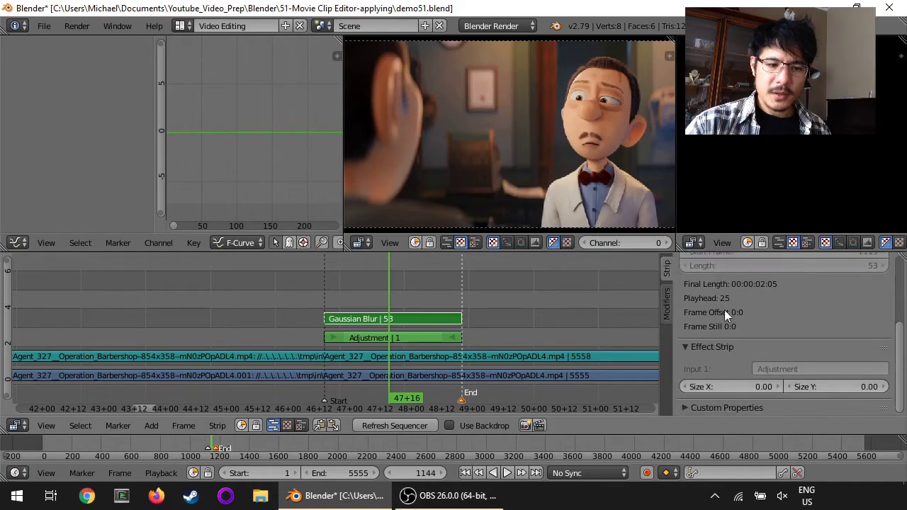
{"action": "left_click", "coordinate": [735, 387]}
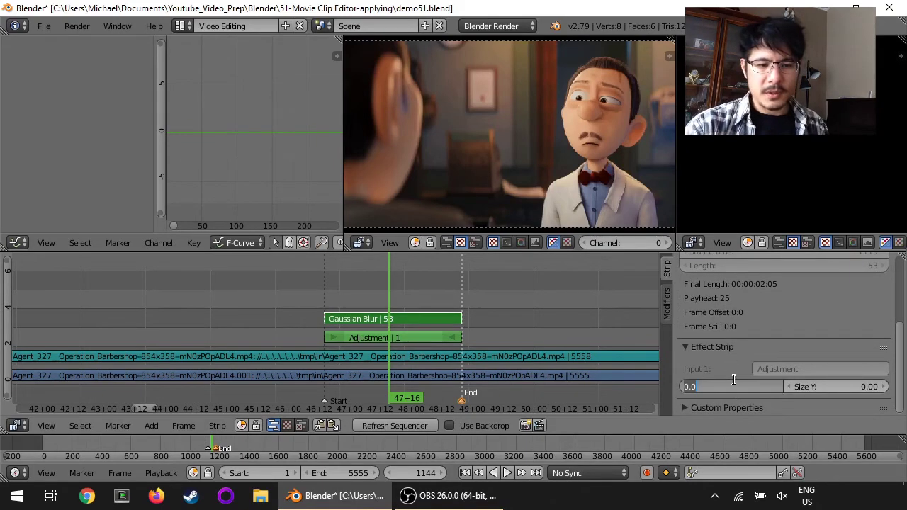
{"action": "type", "text": "10"}
{"action": "key", "text": "Tab"}
{"action": "type", "text": "1"}
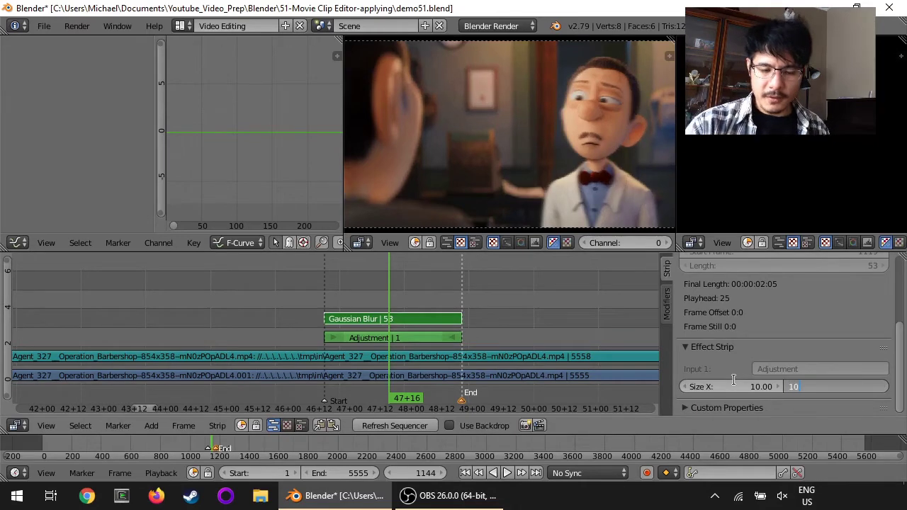
{"action": "key", "text": "Return"}
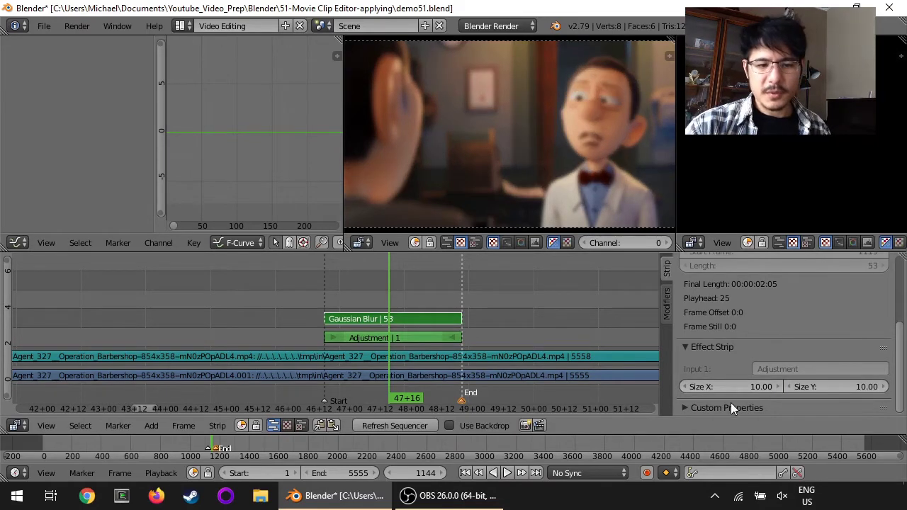
Raise the blur size to 20 on both X and Y
{"action": "left_click", "coordinate": [730, 387]}
{"action": "type", "text": "20"}
{"action": "key", "text": "Tab"}
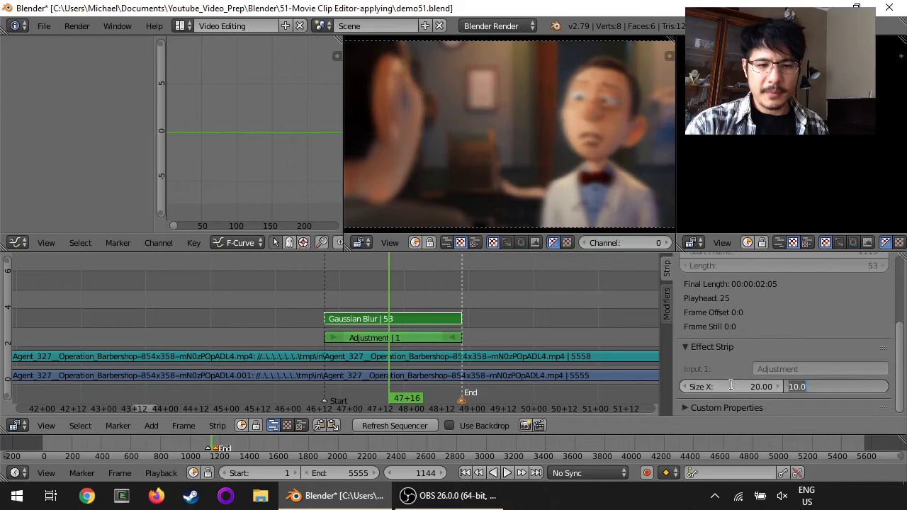
{"action": "type", "text": "20"}
{"action": "key", "text": "Return"}
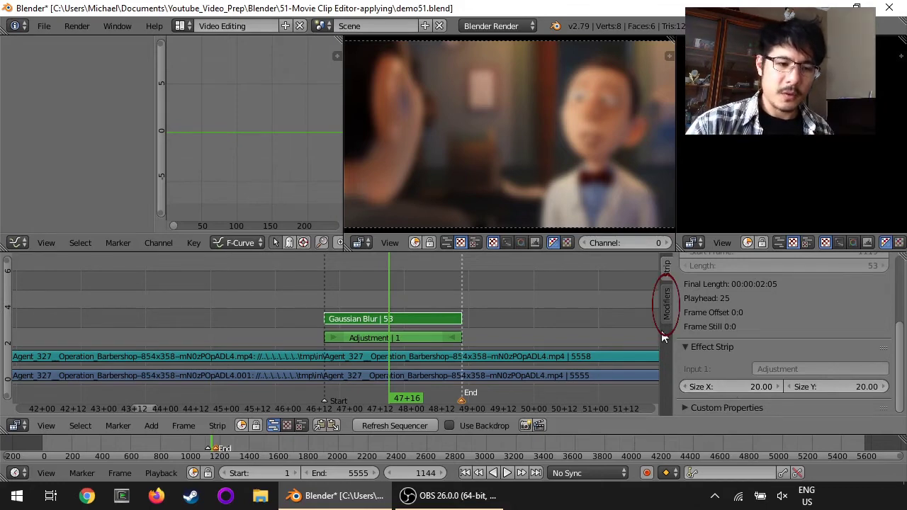
Add a Mask modifier to the Gaussian Blur strip, using the 'mask for blur' mask as input
{"action": "left_click", "coordinate": [667, 300]}
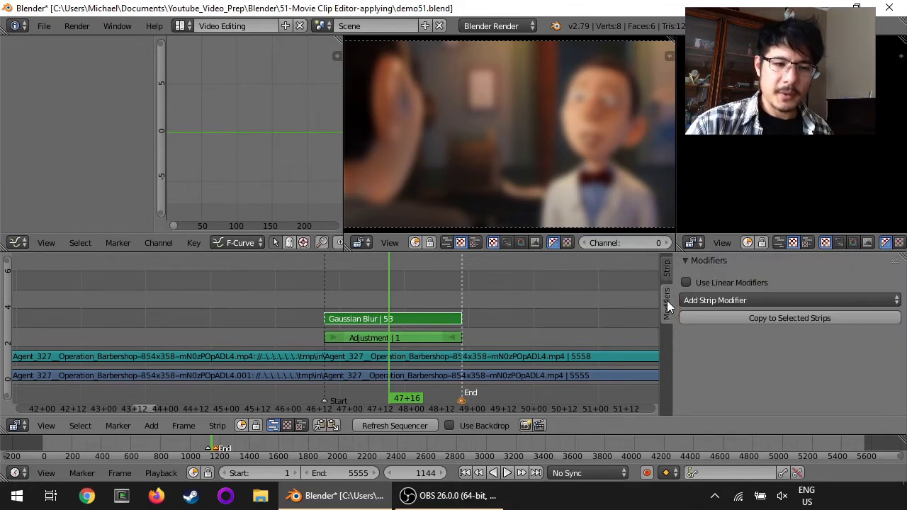
{"action": "left_click", "coordinate": [734, 300]}
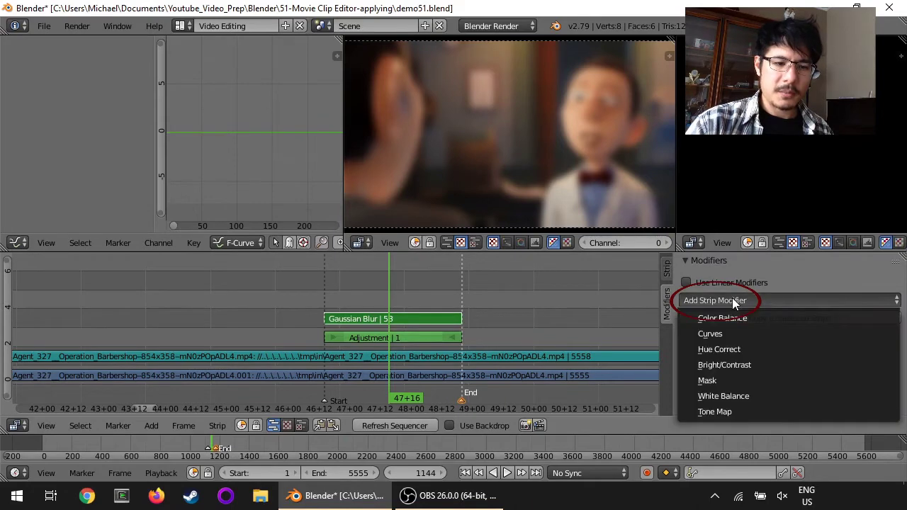
{"action": "left_click", "coordinate": [737, 381]}
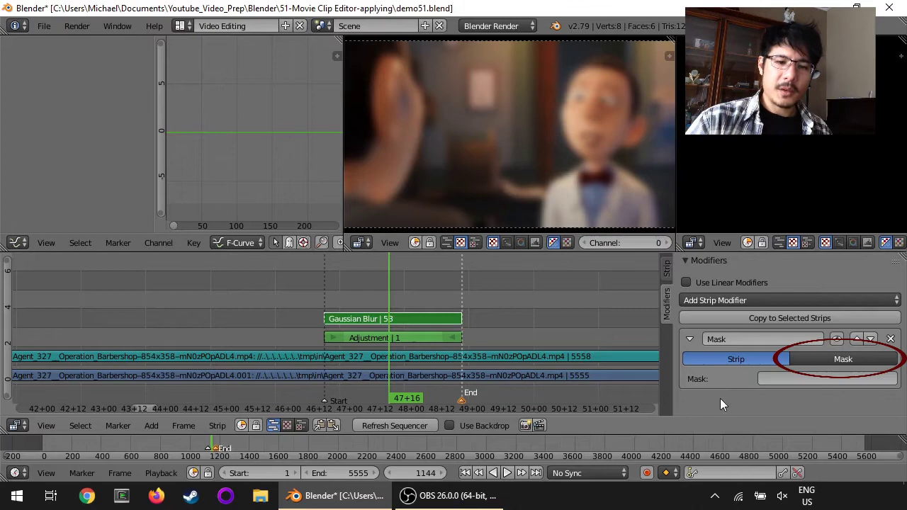
{"action": "left_click", "coordinate": [855, 359]}
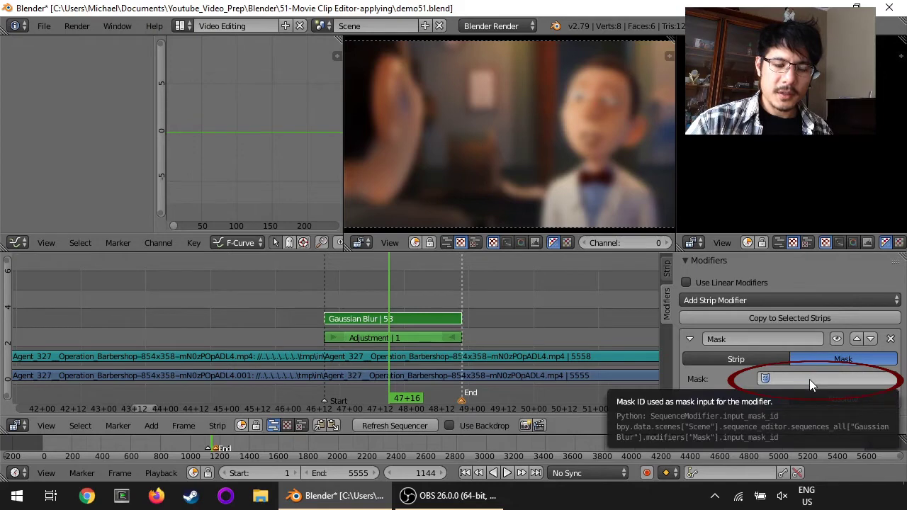
{"action": "left_click", "coordinate": [839, 379]}
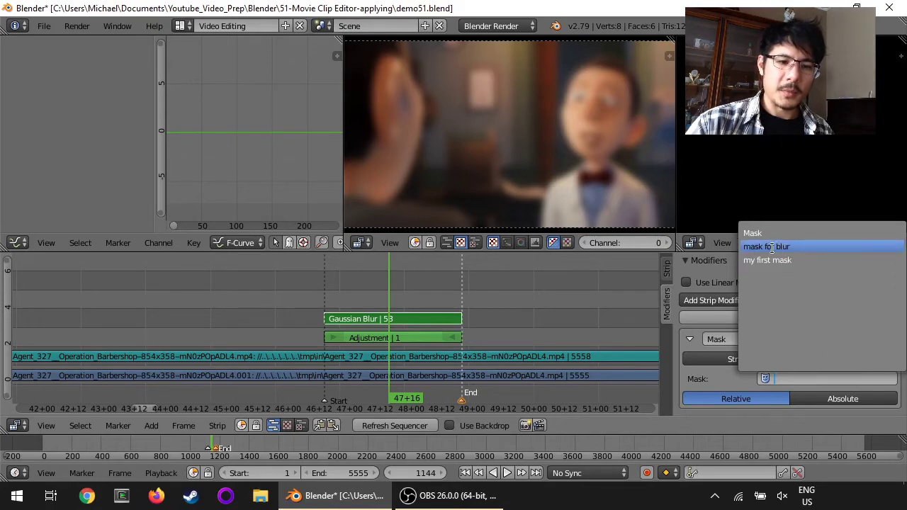
{"action": "left_click", "coordinate": [794, 247]}
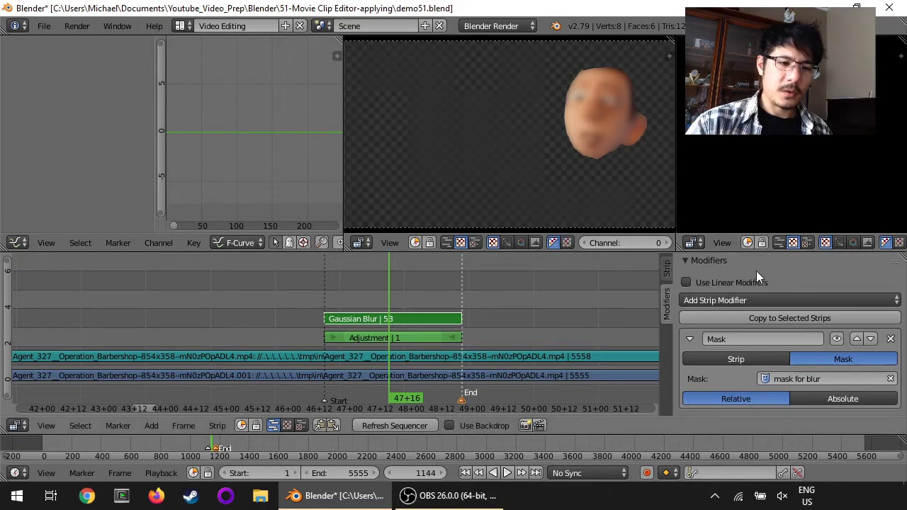
Set the Gaussian Blur strip's blend mode to Over Drop
{"action": "left_click", "coordinate": [667, 269]}
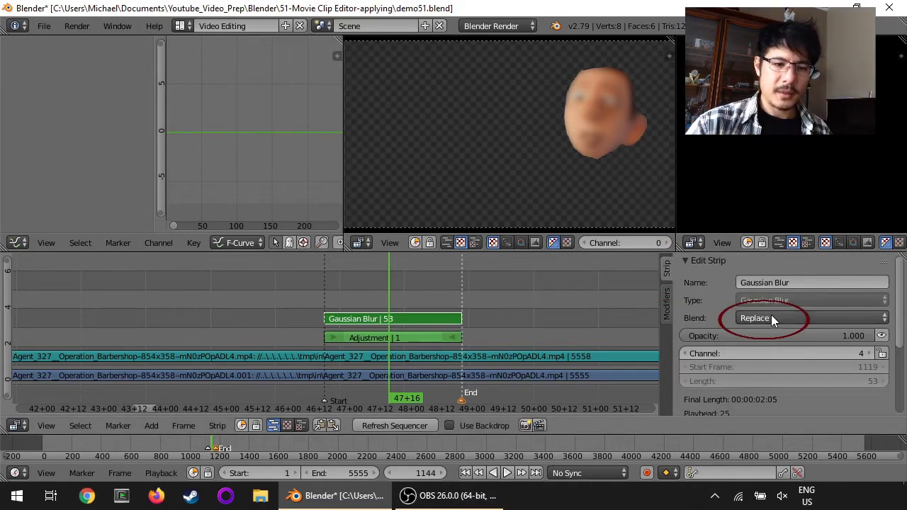
{"action": "left_click", "coordinate": [772, 318]}
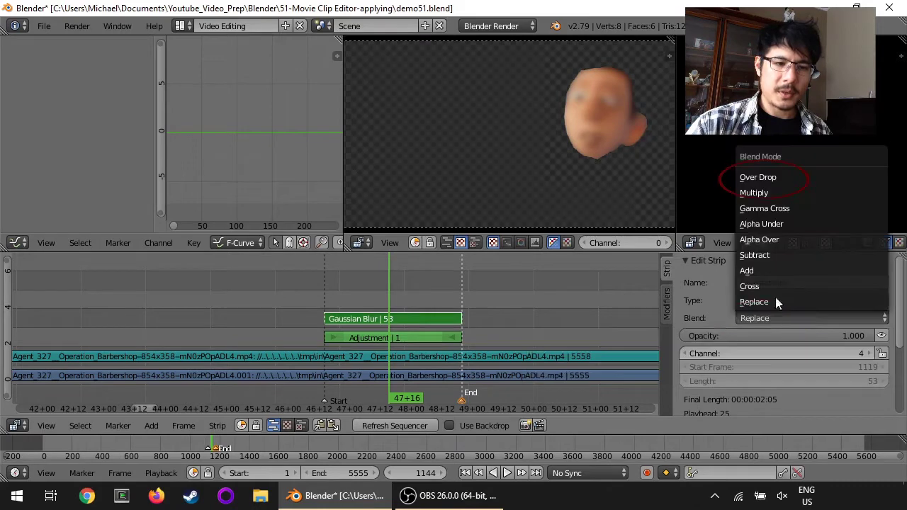
{"action": "left_click", "coordinate": [783, 178]}
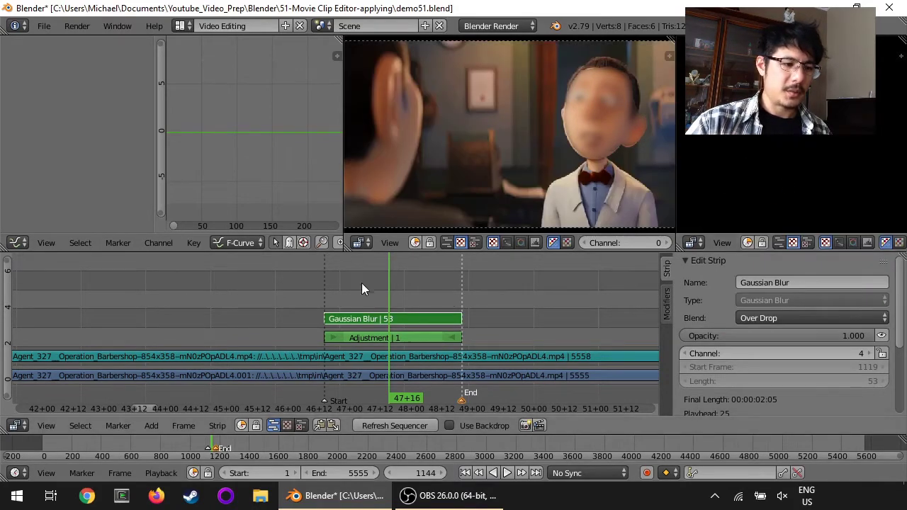
Play back from frame 1144 and scrub between frames 1141 and 1173 to review the blurred face
{"action": "left_click", "coordinate": [330, 274]}
{"action": "key", "text": "alt+a"}
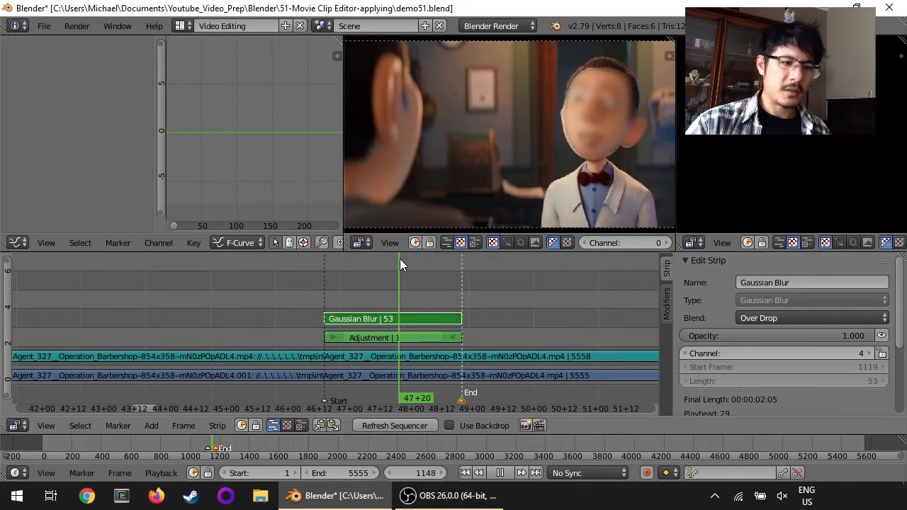
{"action": "key", "text": "alt+a"}
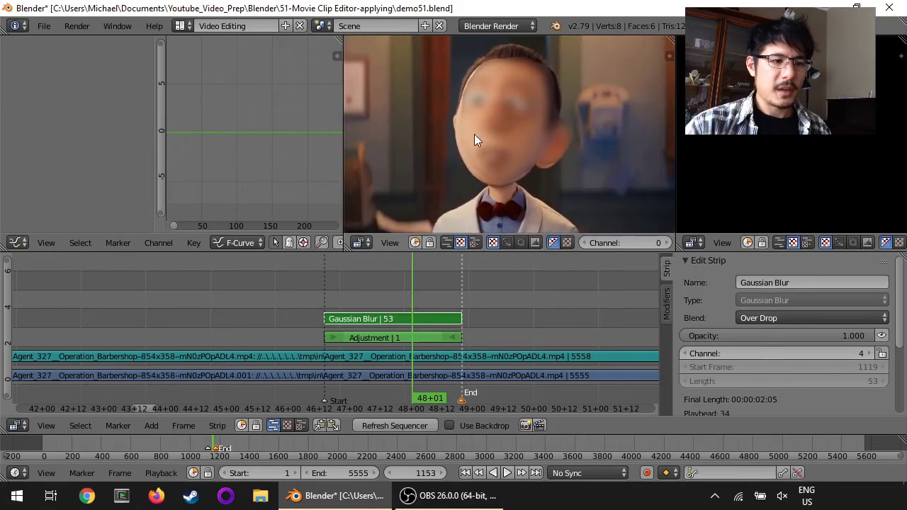
{"action": "left_click", "coordinate": [391, 293]}
{"action": "key", "text": "alt+a"}
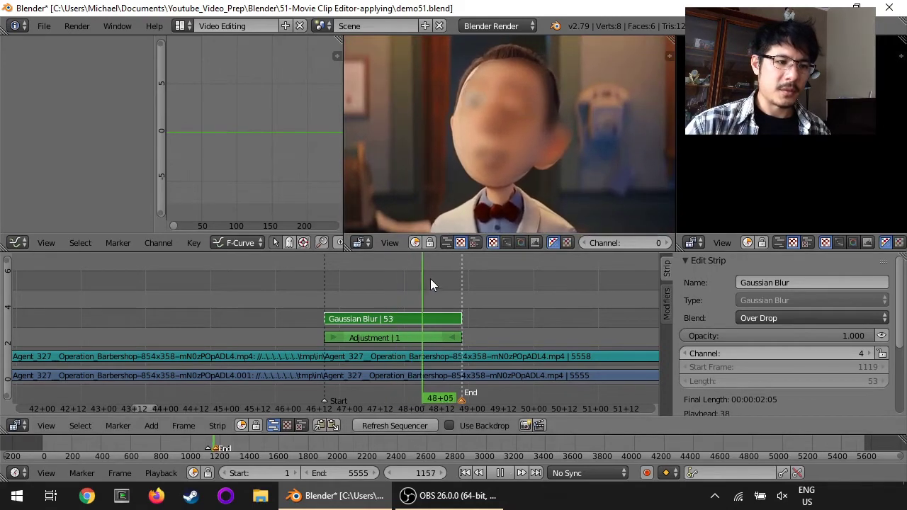
{"action": "key", "text": "alt+a"}
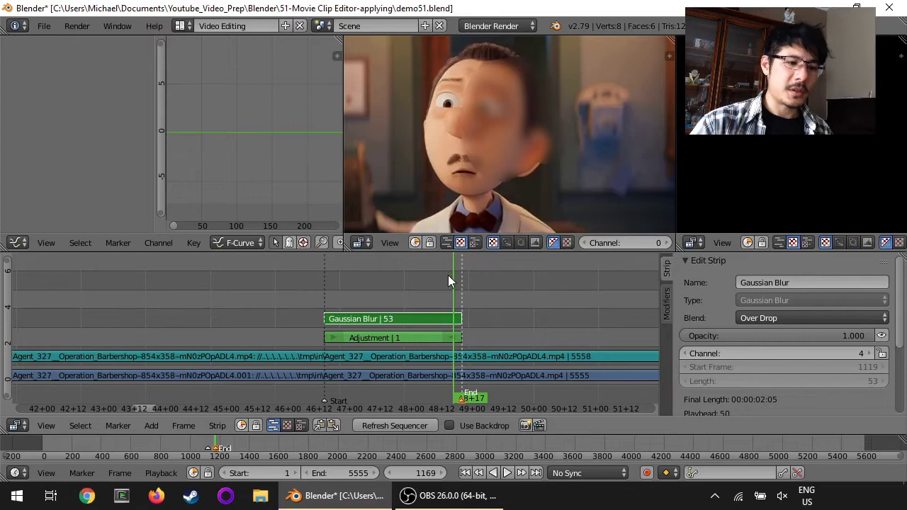
{"action": "mouse_move", "coordinate": [448, 275]}
{"action": "left_mouse_down"}
{"action": "mouse_move", "coordinate": [437, 278]}
{"action": "mouse_move", "coordinate": [464, 270]}
{"action": "mouse_move", "coordinate": [432, 272]}
{"action": "mouse_move", "coordinate": [447, 267]}
{"action": "left_mouse_up"}
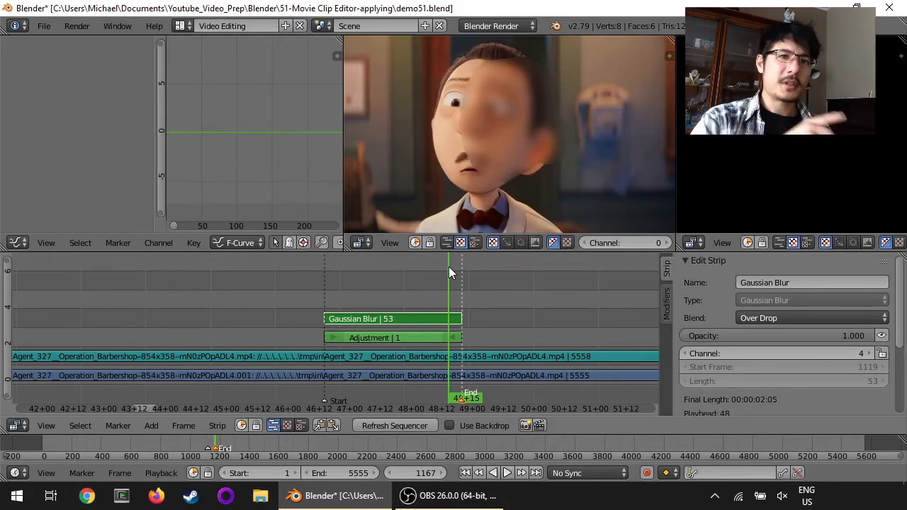
{"action": "left_click_drag", "start_coordinate": [448, 267], "coordinate": [388, 260]}
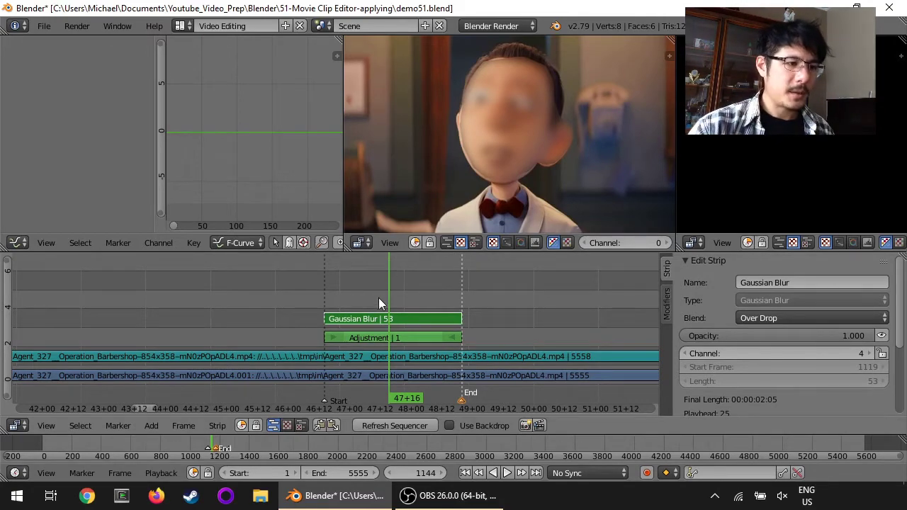
Make a full copy of the scene named 'face removal' and select its Gaussian Blur strip
{"action": "left_click", "coordinate": [425, 26]}
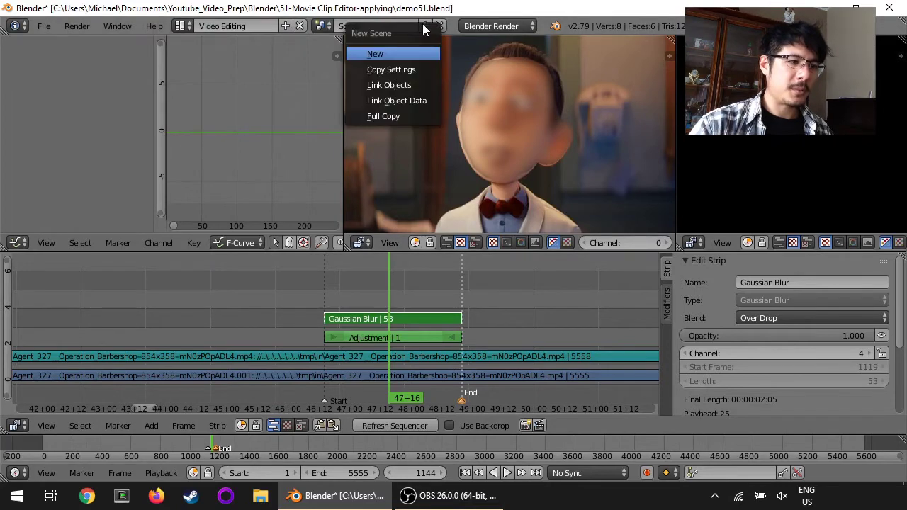
{"action": "left_click", "coordinate": [394, 118]}
{"action": "left_click", "coordinate": [391, 25]}
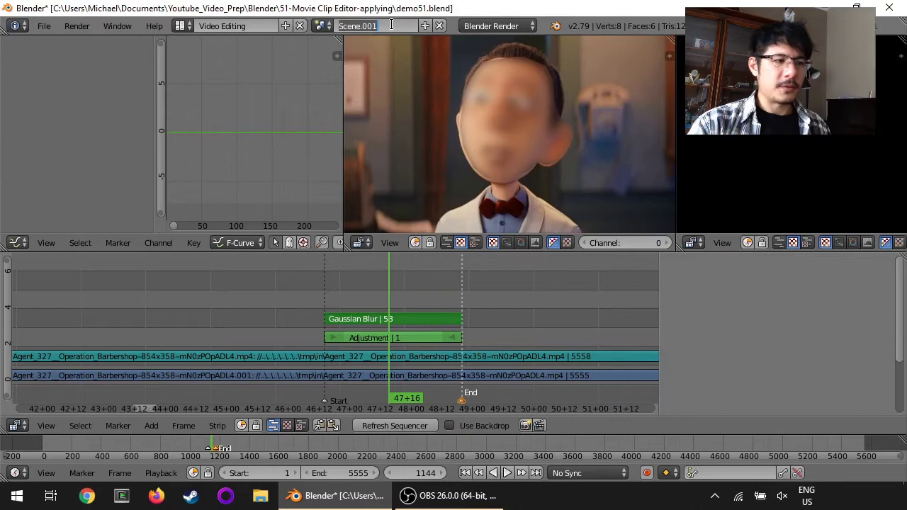
{"action": "type", "text": "fa"}
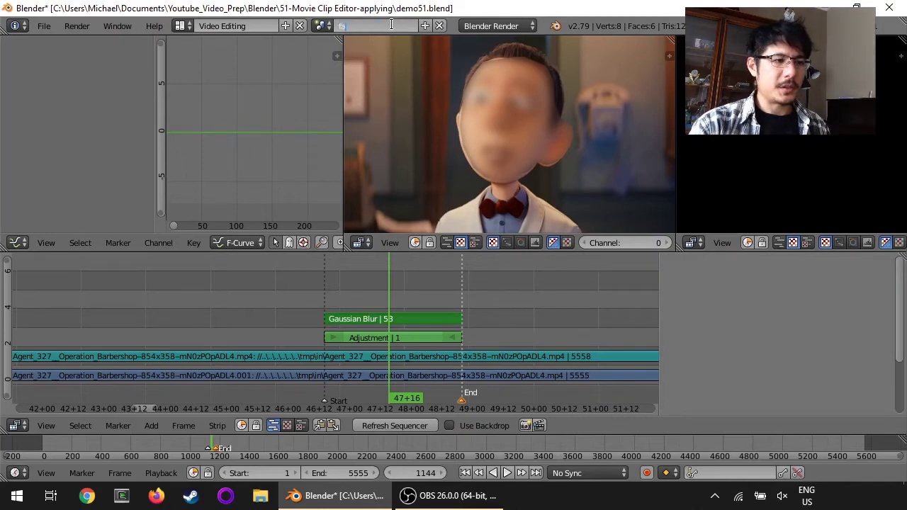
{"action": "type", "text": "ce removal"}
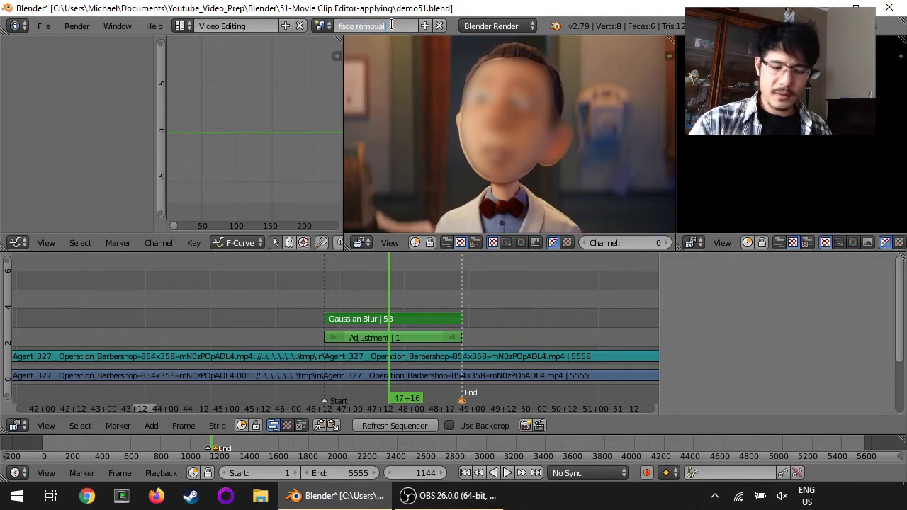
{"action": "key", "text": "Return"}
{"action": "right_click", "coordinate": [386, 319]}
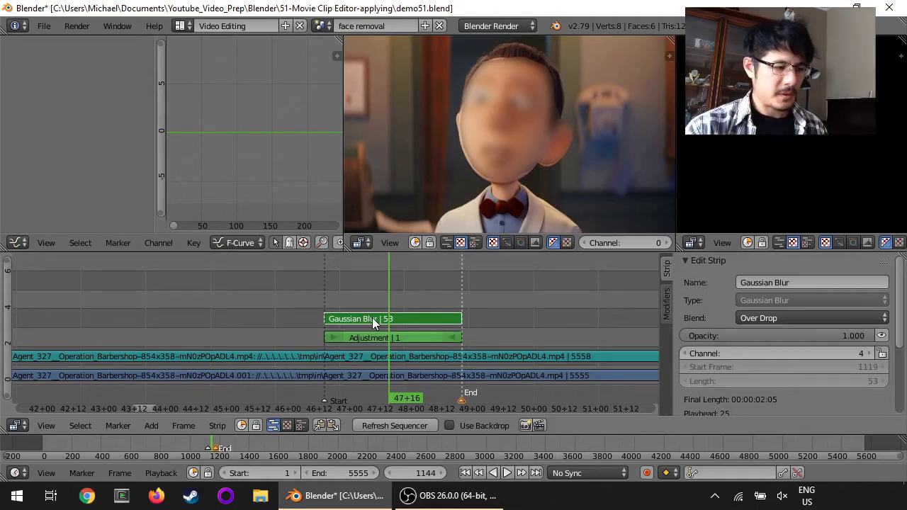
Erase the Gaussian Blur strip and select the Adjustment strip
{"action": "key", "text": "x"}
{"action": "left_click", "coordinate": [367, 318]}
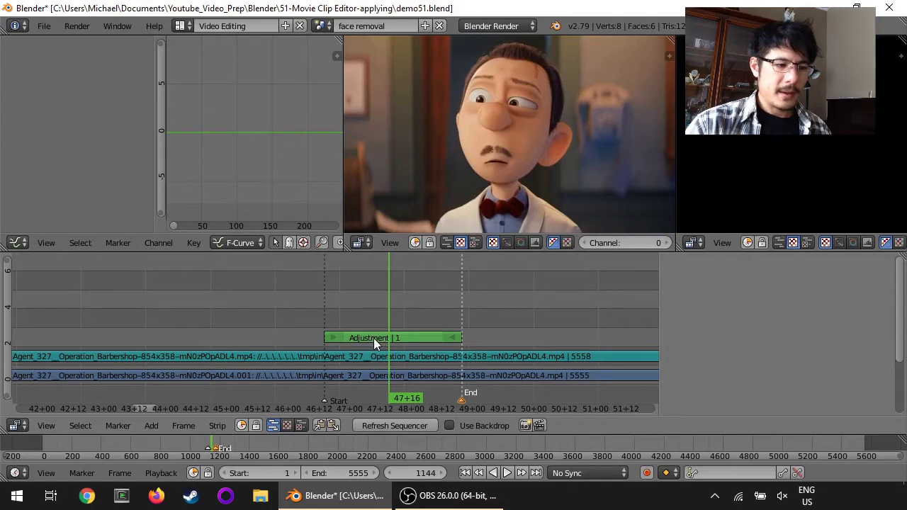
{"action": "right_click", "coordinate": [373, 337]}
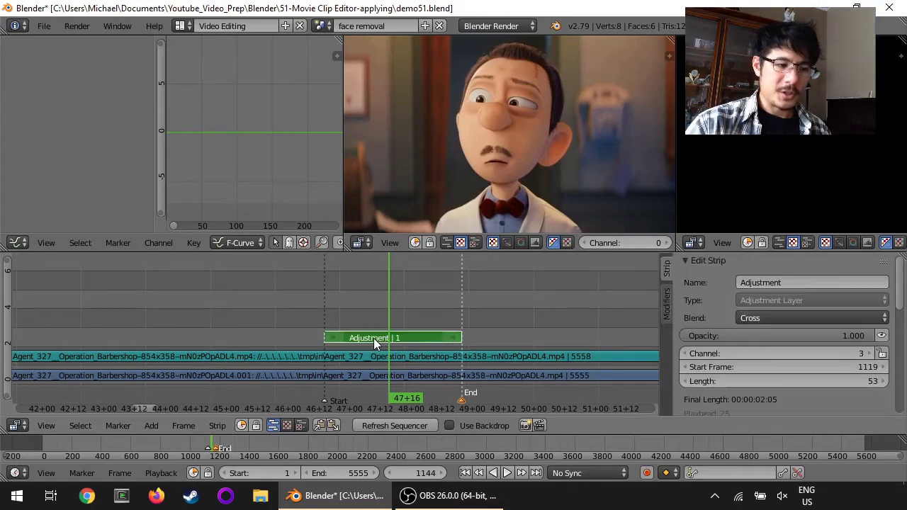
Add a Mask modifier to the Adjustment strip using 'my first mask' as its mask input
{"action": "left_click", "coordinate": [667, 304]}
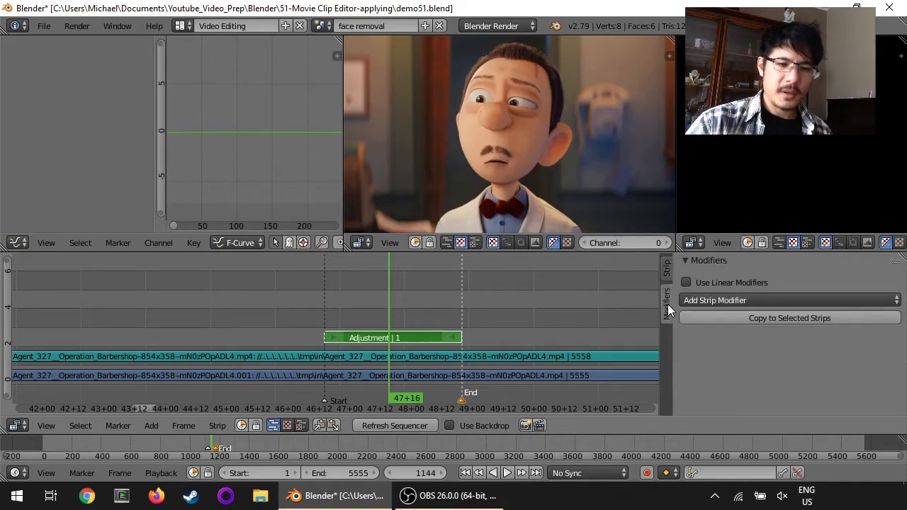
{"action": "left_click", "coordinate": [761, 301]}
{"action": "left_click", "coordinate": [765, 380]}
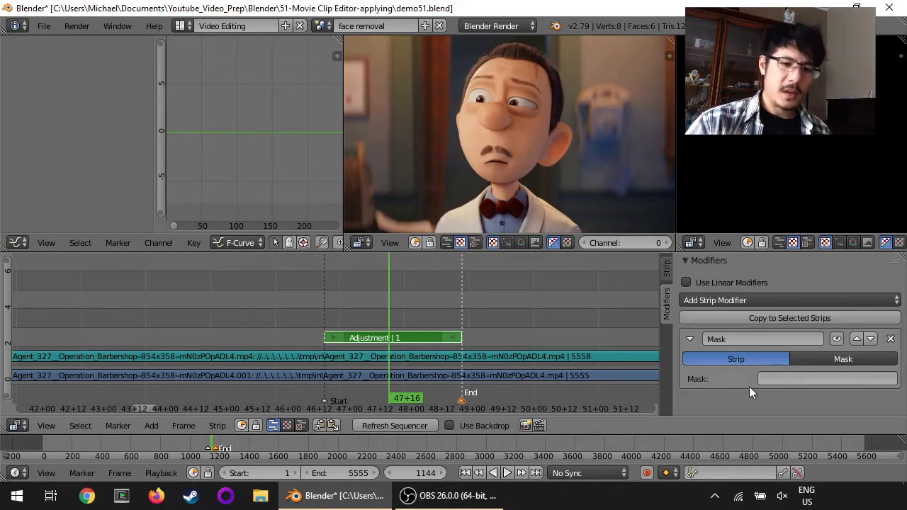
{"action": "left_click", "coordinate": [851, 357]}
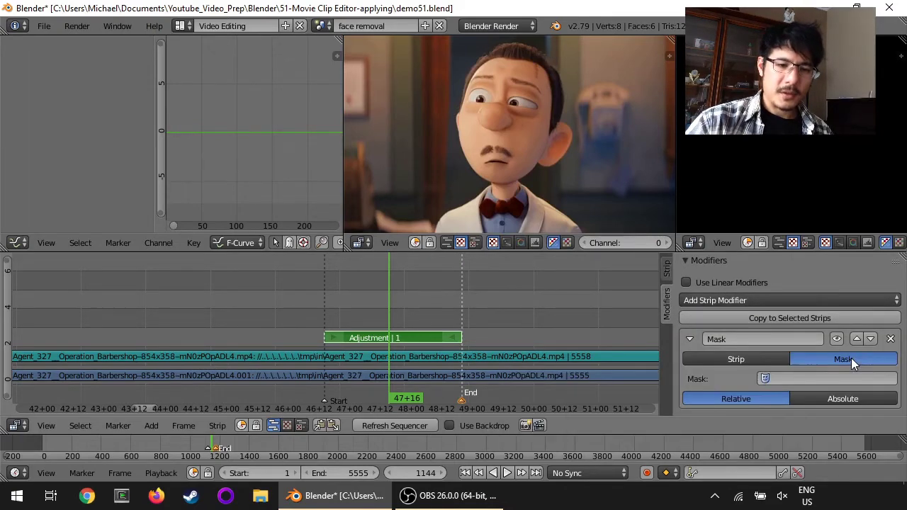
{"action": "left_click", "coordinate": [822, 382]}
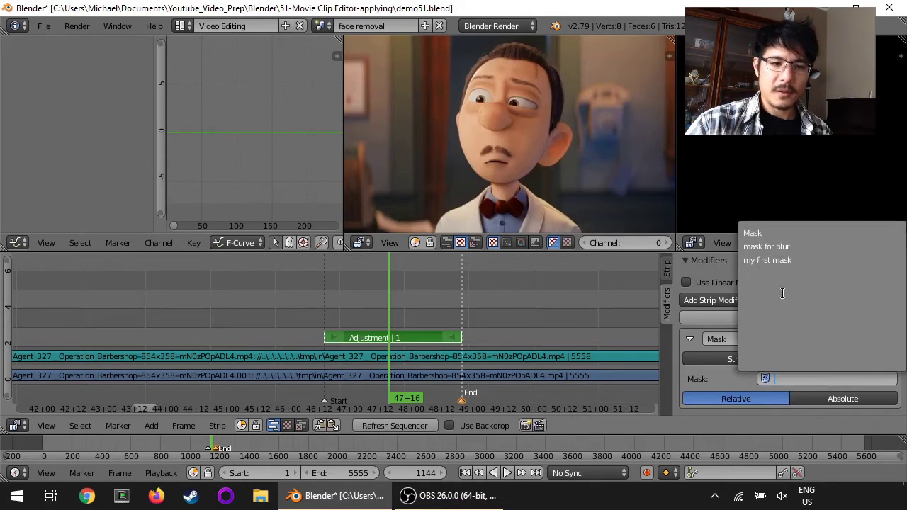
{"action": "left_click", "coordinate": [781, 261]}
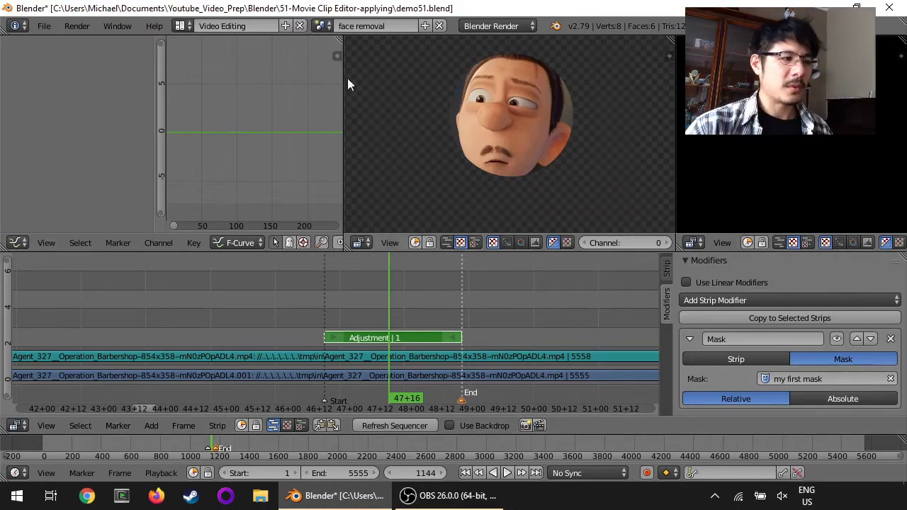
Switch to the Motion Tracking layout and load 'my first mask' in the clip editor
{"action": "left_click", "coordinate": [181, 25]}
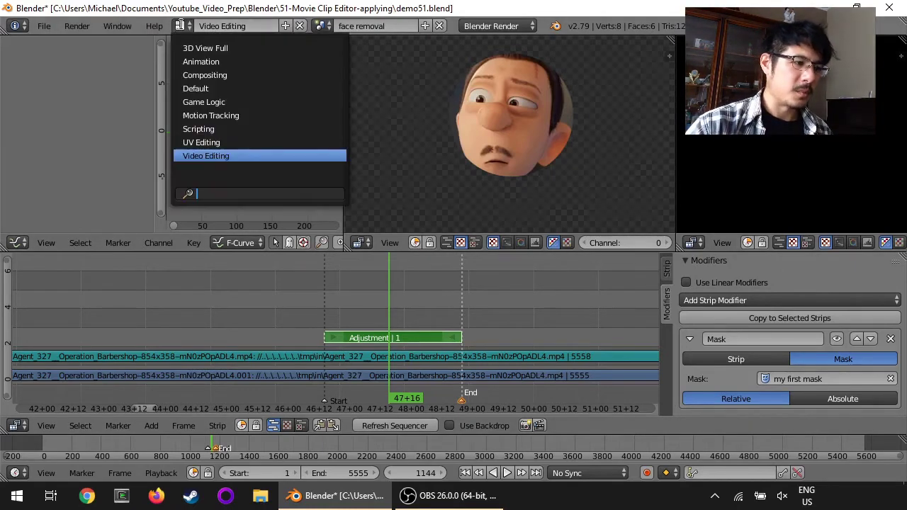
{"action": "left_click", "coordinate": [216, 115]}
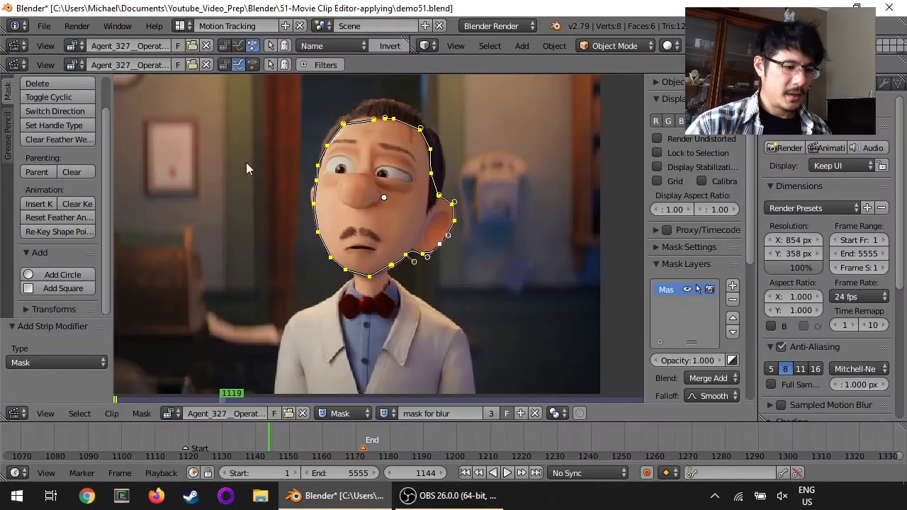
{"action": "left_click", "coordinate": [386, 413]}
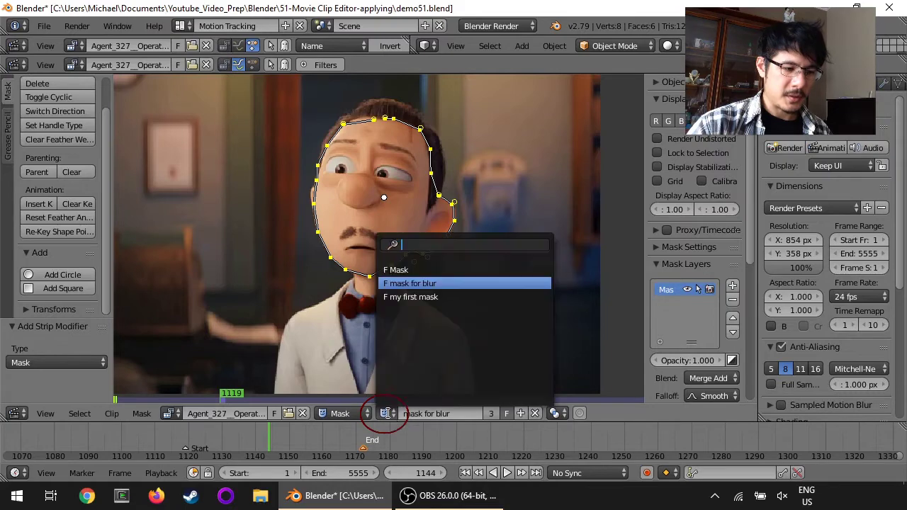
{"action": "left_click", "coordinate": [441, 297]}
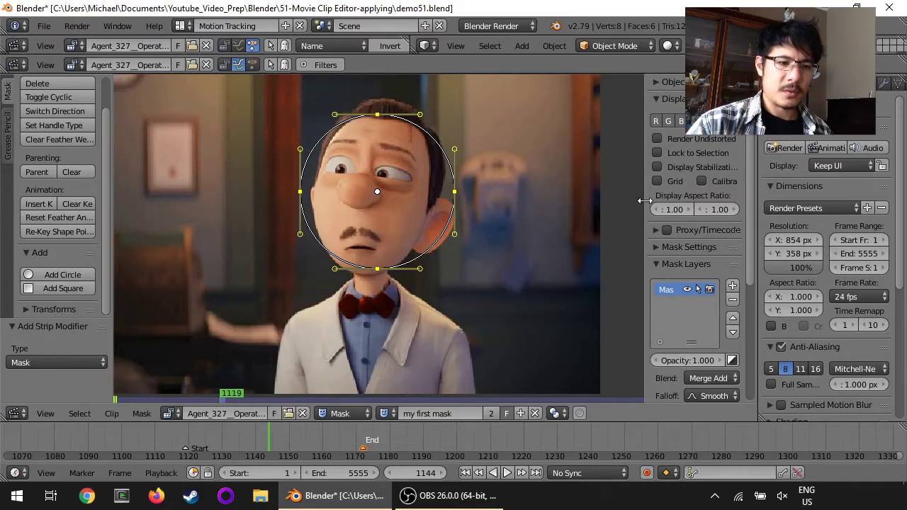
Widen the properties sidebar and enable Invert on the mask layer
{"action": "left_click_drag", "start_coordinate": [643, 204], "coordinate": [598, 211]}
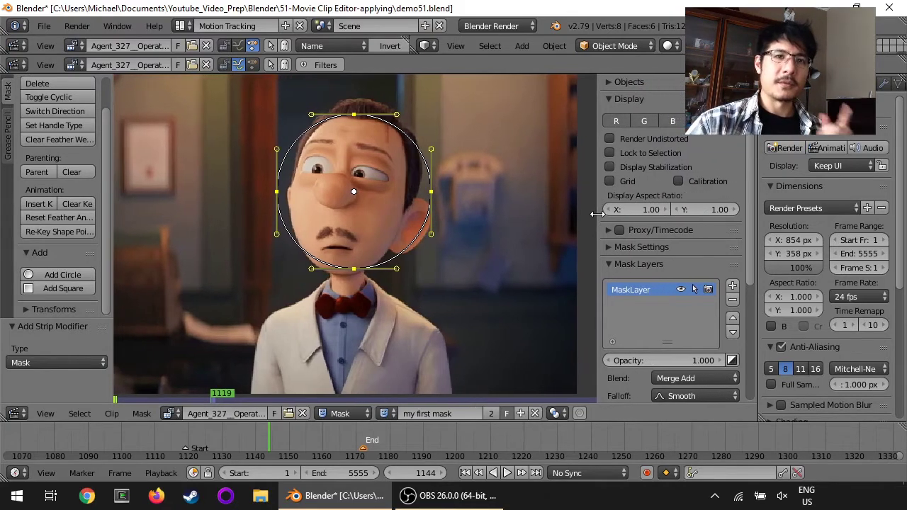
{"action": "left_click", "coordinate": [732, 361]}
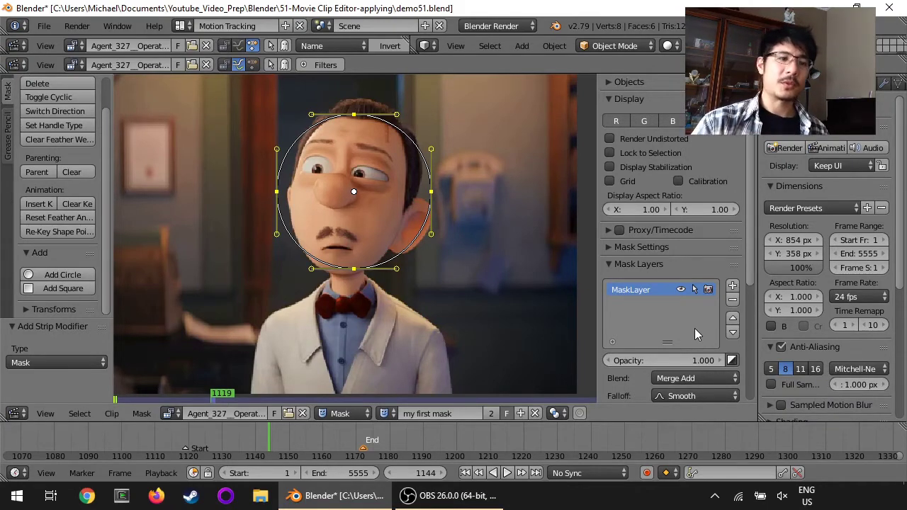
{"action": "left_click", "coordinate": [181, 26]}
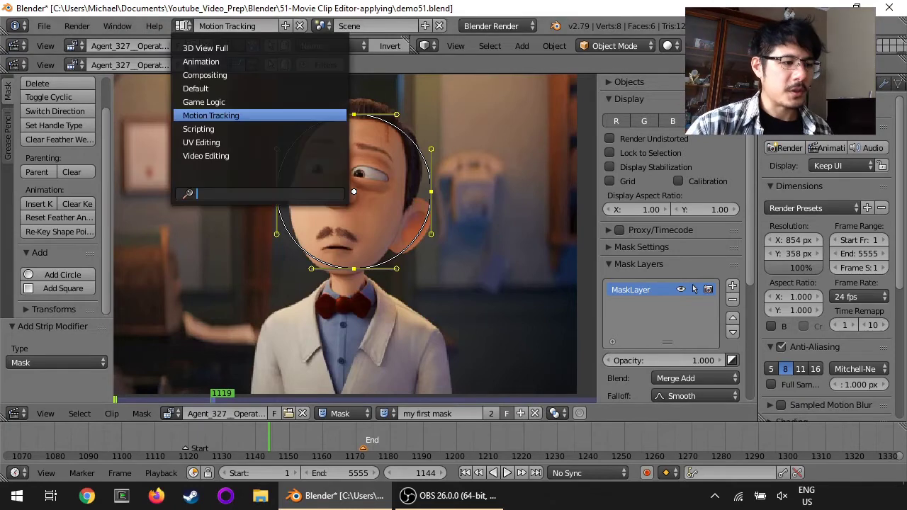
Return to the Video Editing layout, refresh the sequencer, and show the Strip properties
{"action": "left_click", "coordinate": [222, 155]}
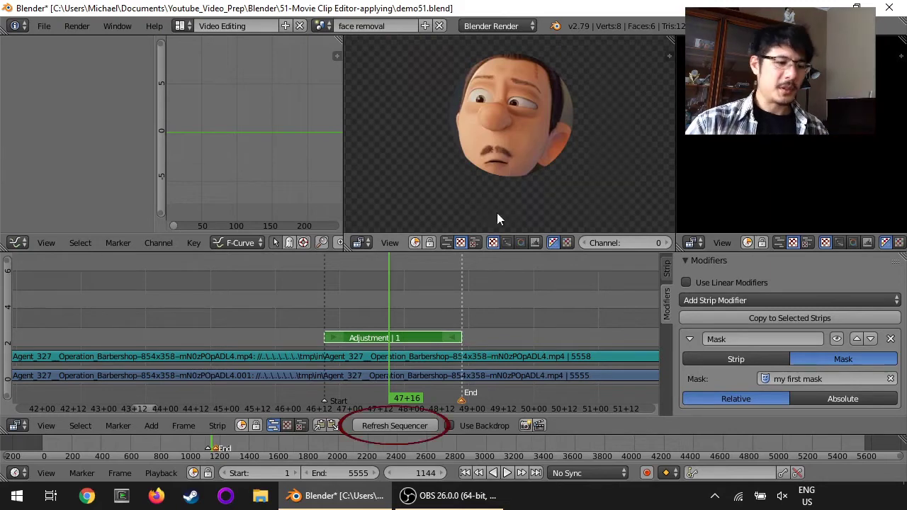
{"action": "left_click", "coordinate": [412, 429]}
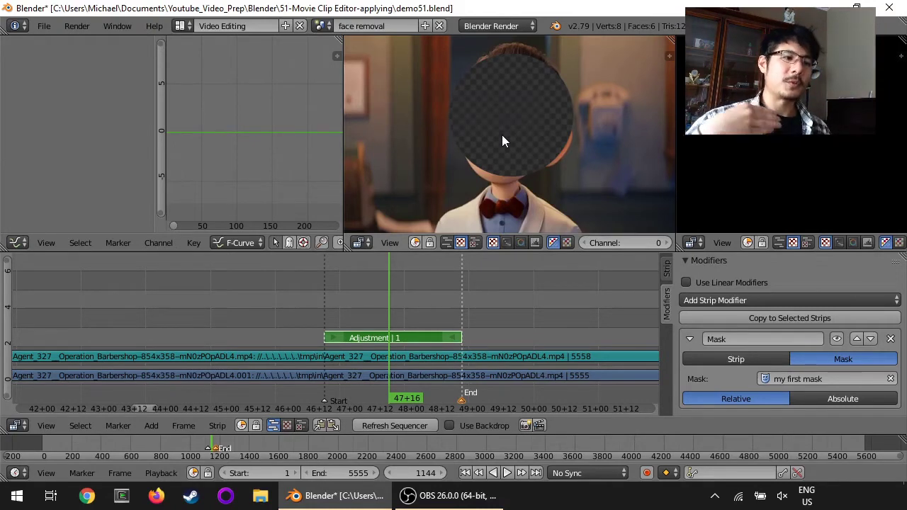
{"action": "key", "text": "ctrl+Tab"}
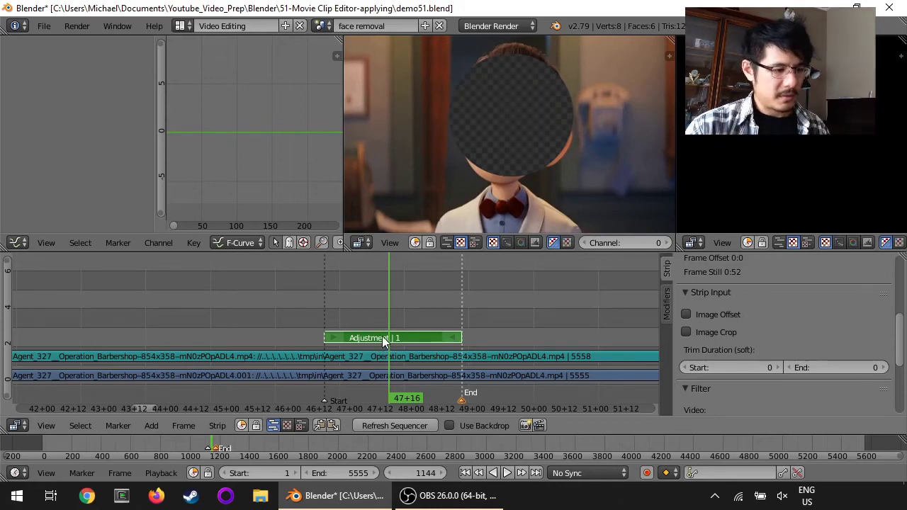
Erase the Adjustment strip from the Strip menu and confirm the deletion
{"action": "left_click", "coordinate": [219, 426]}
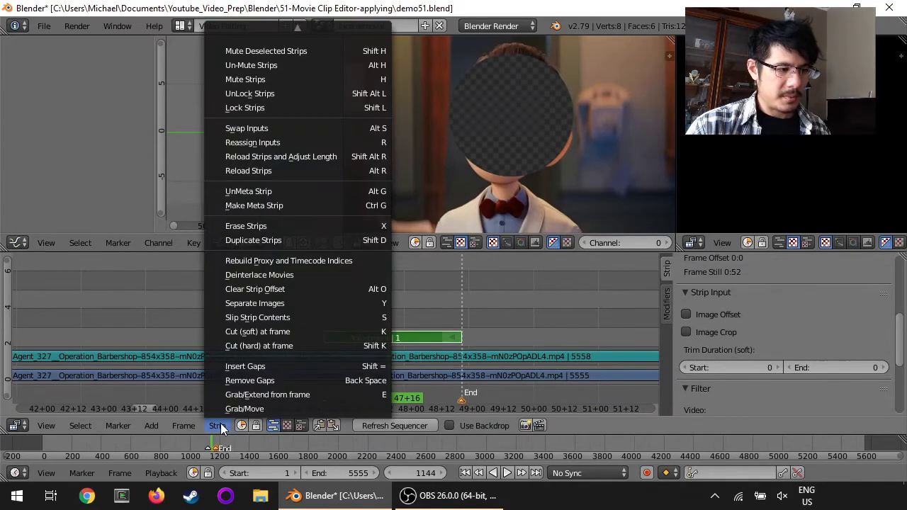
{"action": "left_click", "coordinate": [279, 226]}
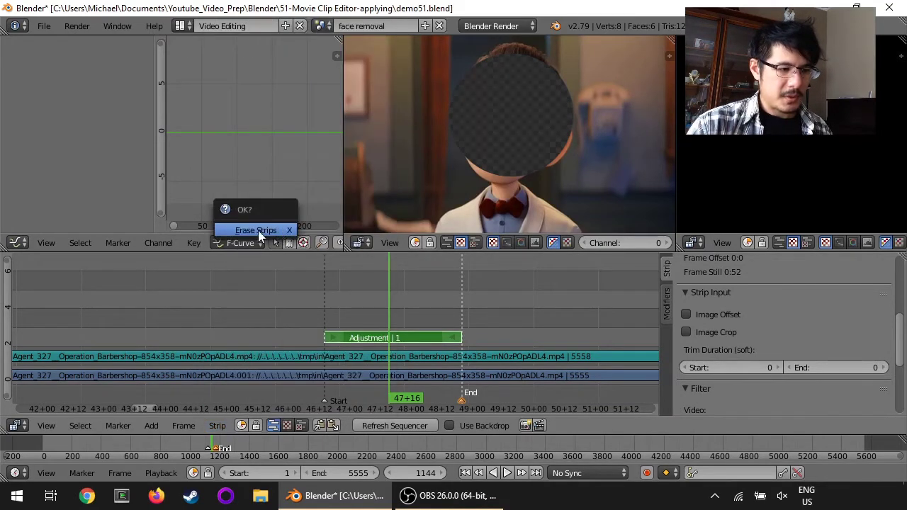
{"action": "left_click", "coordinate": [256, 231]}
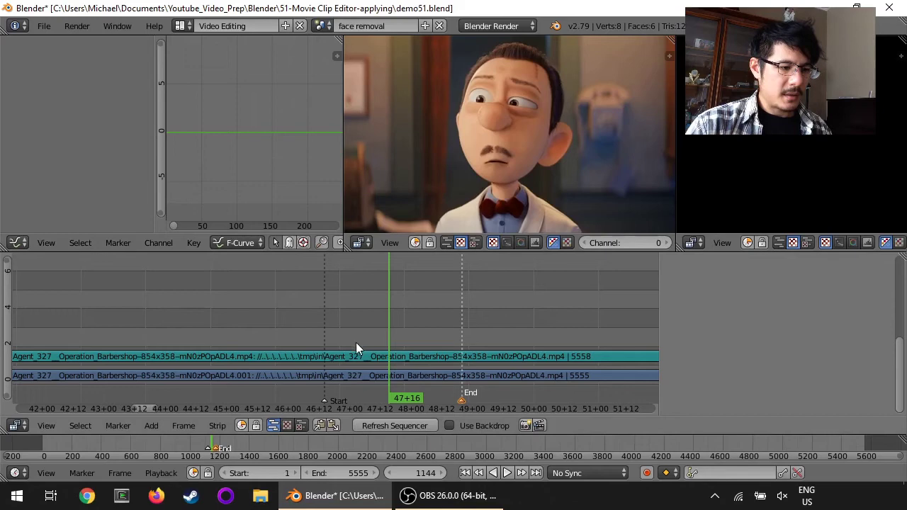
Add a Mask modifier using 'my first mask' to the lower movie strip, then scrub to check
{"action": "right_click", "coordinate": [385, 375]}
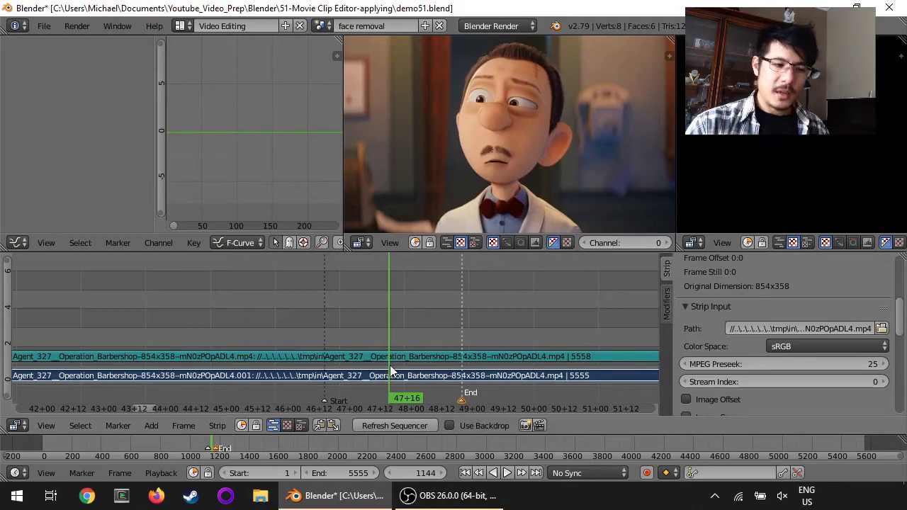
{"action": "left_click", "coordinate": [665, 302]}
{"action": "left_click", "coordinate": [726, 299]}
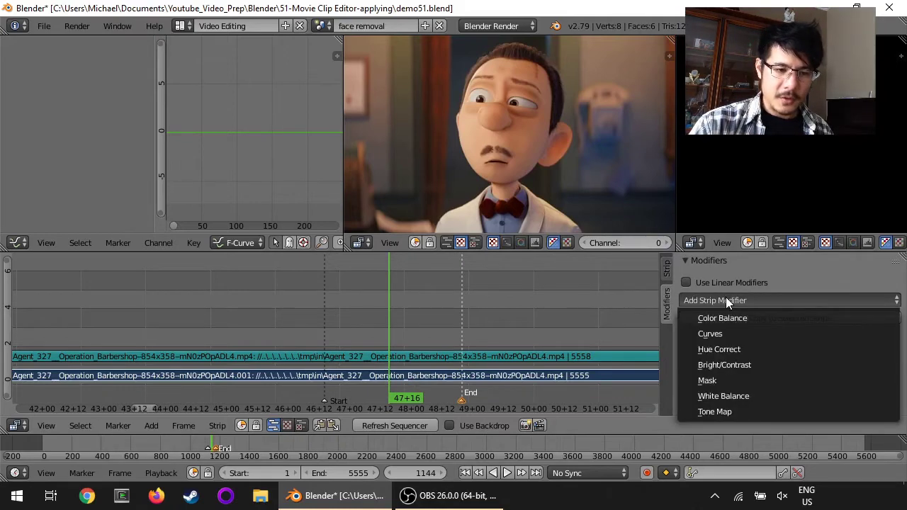
{"action": "left_click", "coordinate": [742, 380]}
{"action": "left_click", "coordinate": [847, 357]}
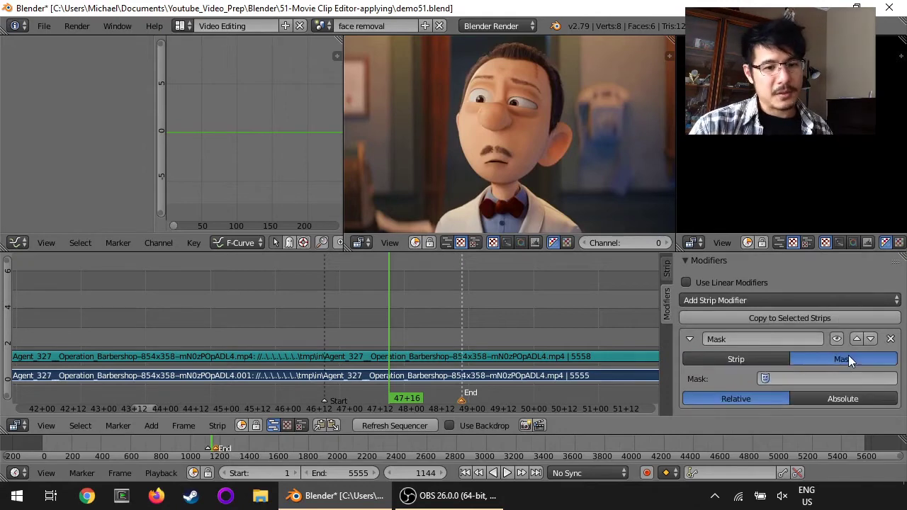
{"action": "left_click", "coordinate": [829, 384]}
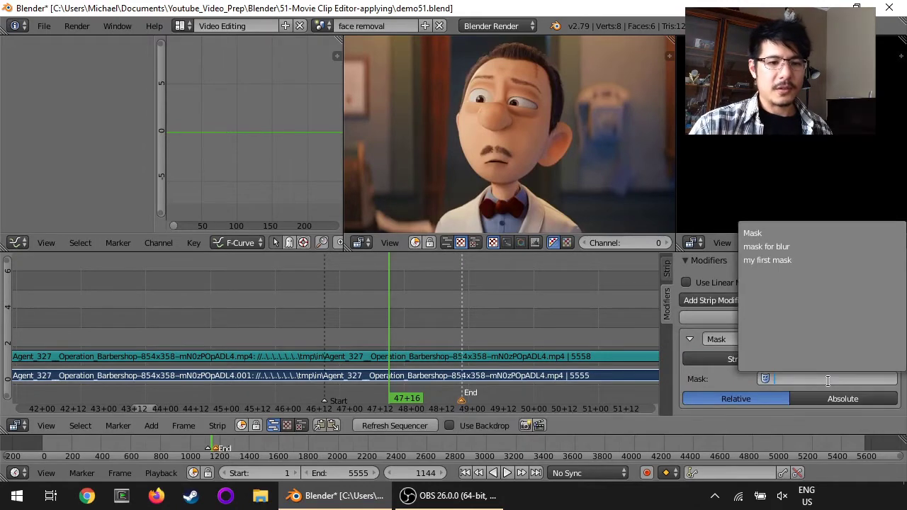
{"action": "left_click", "coordinate": [783, 262]}
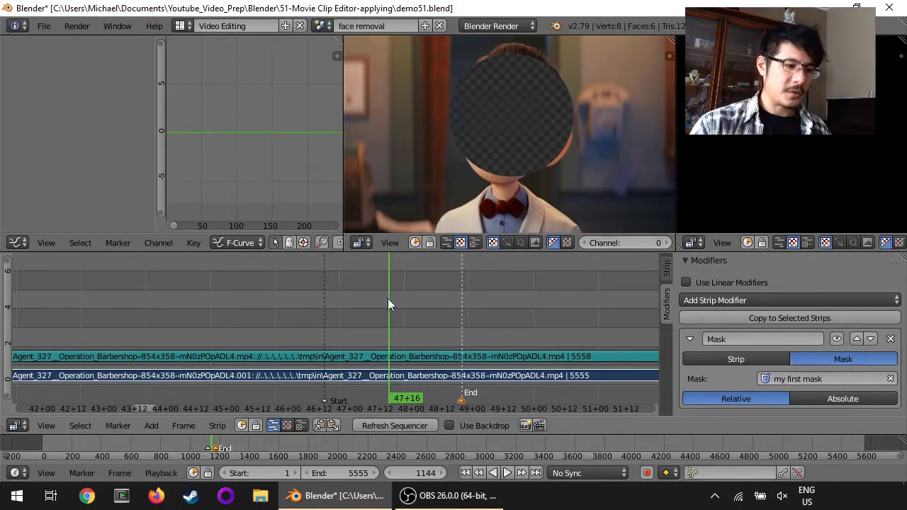
{"action": "left_click_drag", "start_coordinate": [62, 301], "coordinate": [258, 300]}
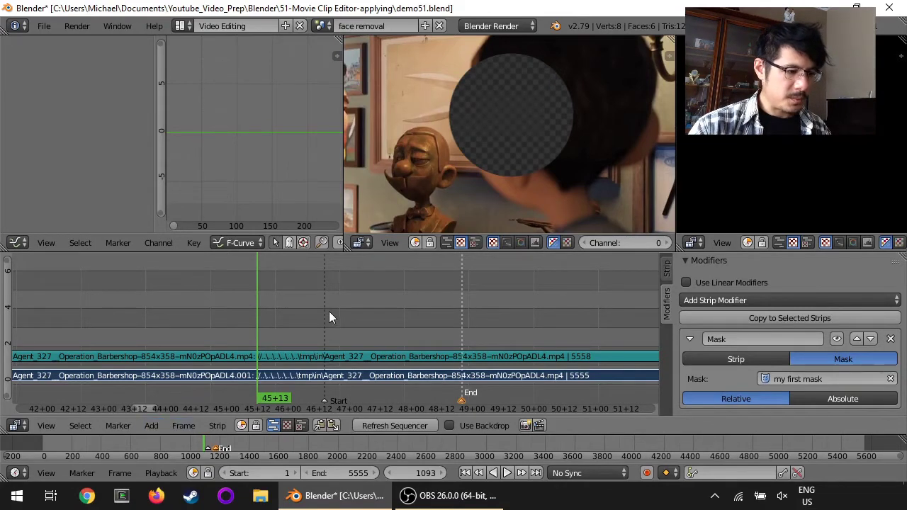
Keyframe the Mask modifier muted at frame 1118 and switched back on at frame 1119
{"action": "left_click", "coordinate": [117, 425]}
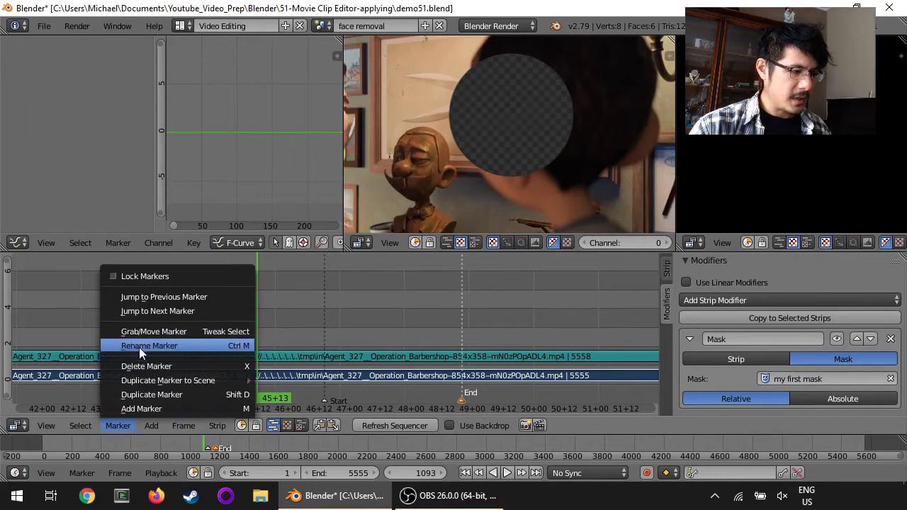
{"action": "left_click", "coordinate": [152, 312]}
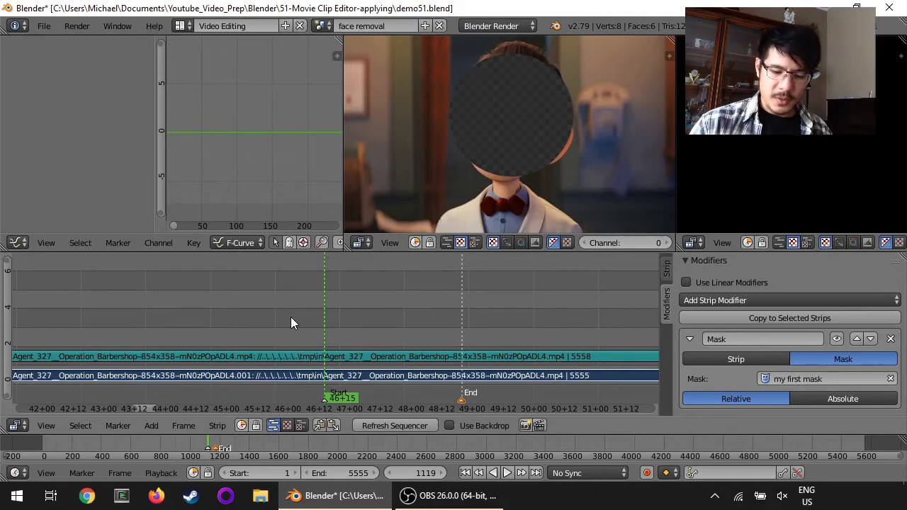
{"action": "key", "text": "Left"}
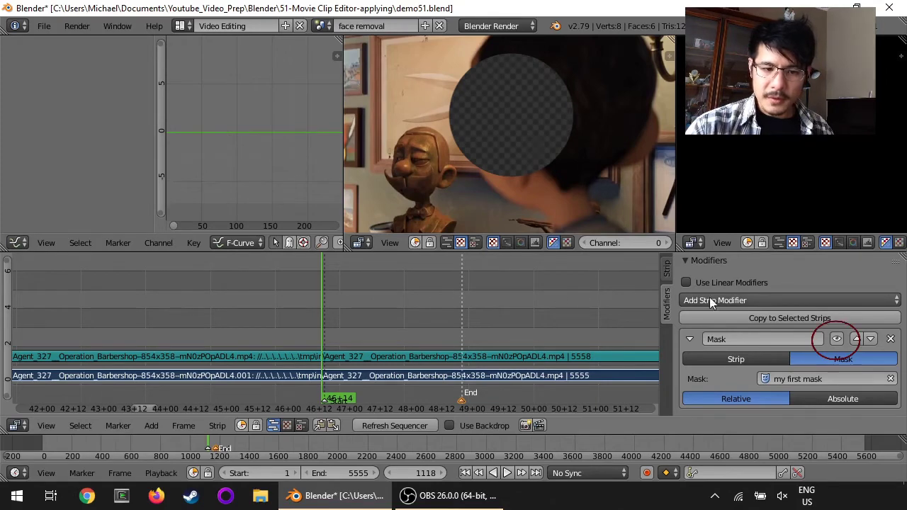
{"action": "left_click", "coordinate": [836, 340]}
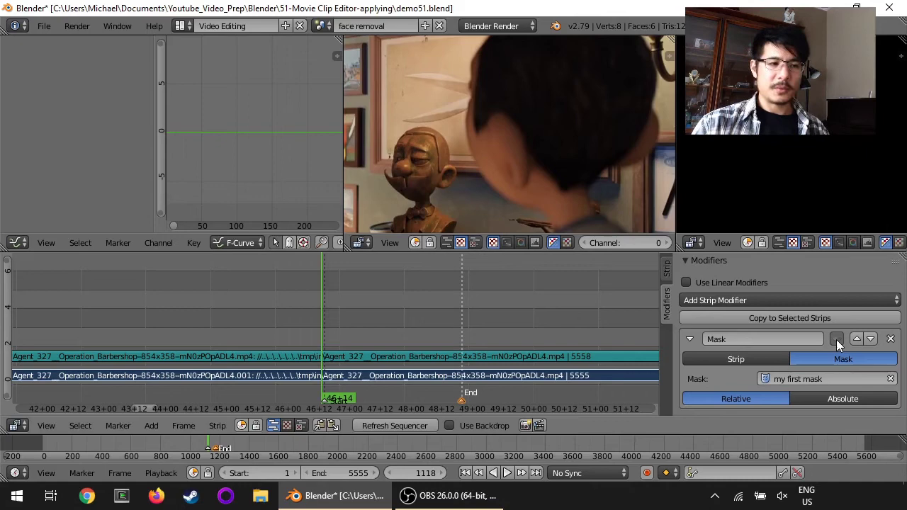
{"action": "left_click", "coordinate": [837, 339]}
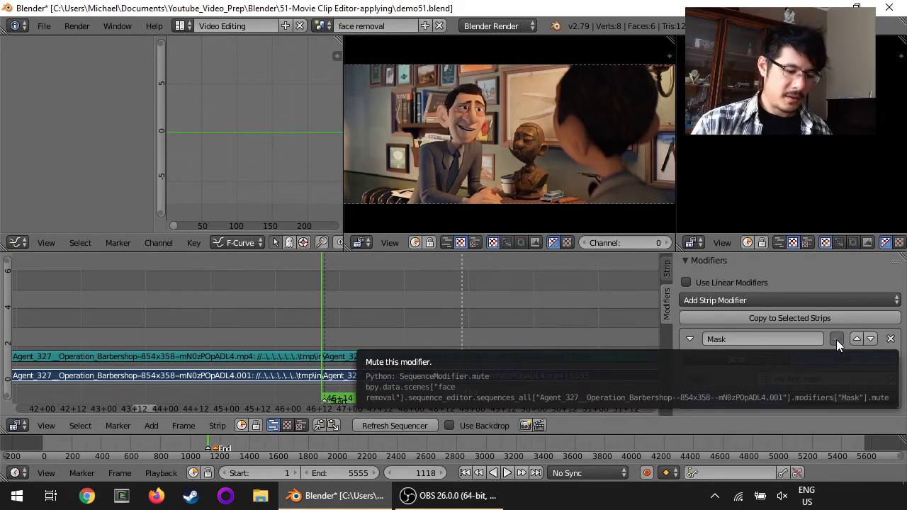
{"action": "key", "text": "i"}
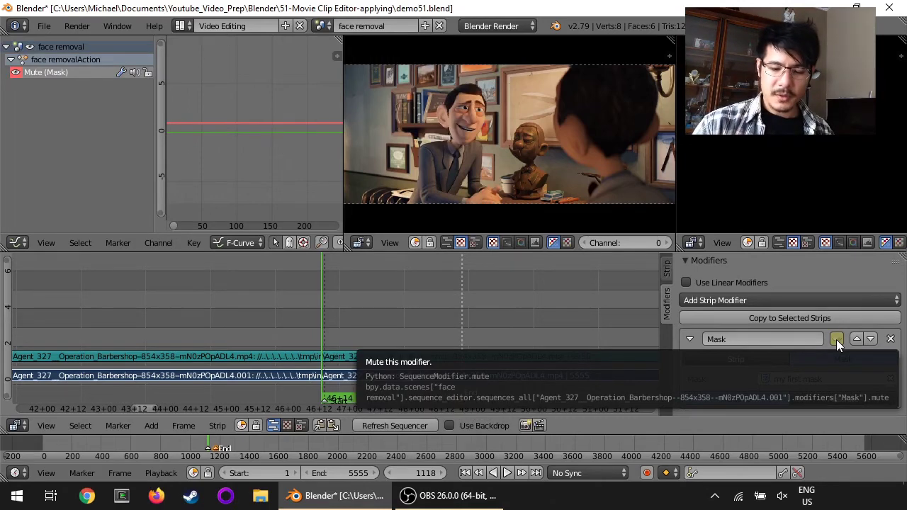
{"action": "key", "text": "Right"}
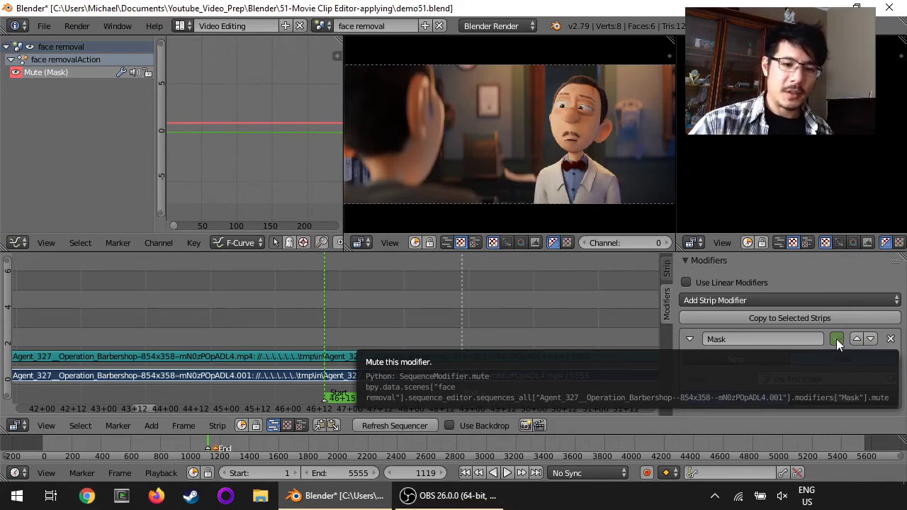
{"action": "left_click", "coordinate": [836, 339]}
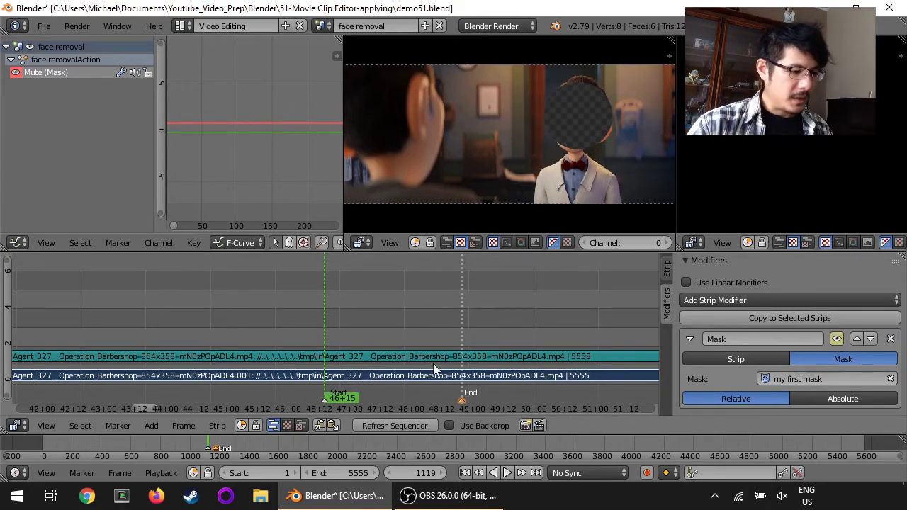
Jump the playhead to the End marker at frame 1172
{"action": "left_click", "coordinate": [117, 424]}
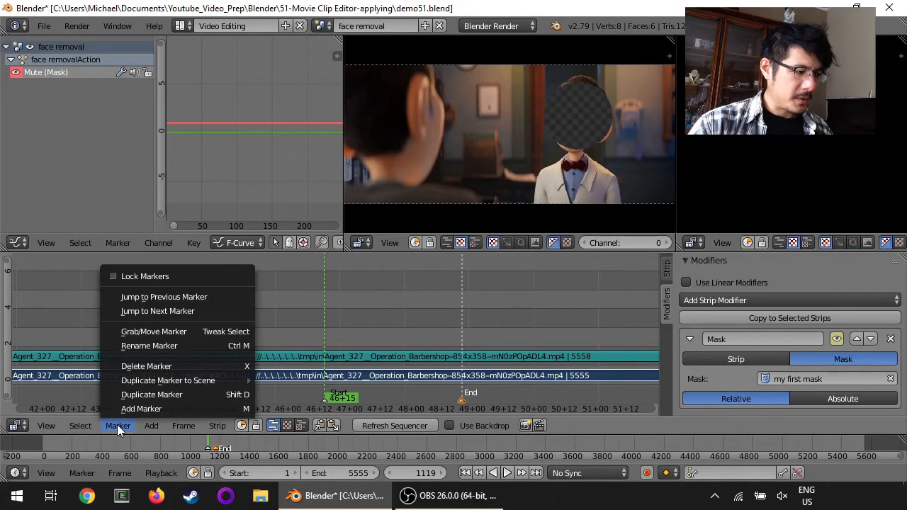
{"action": "left_click", "coordinate": [164, 312]}
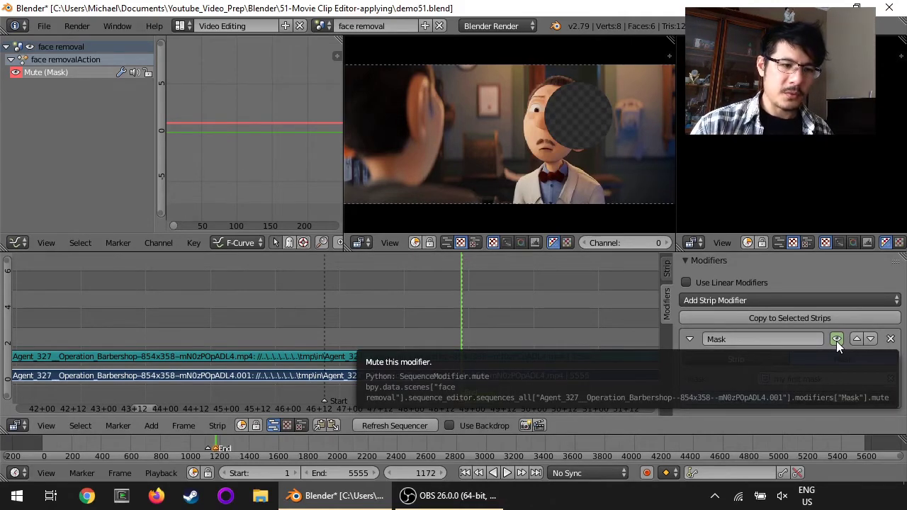
Mute the Mask modifier at frame 1173 and scrub back to review the mask timing
{"action": "key", "text": "Right"}
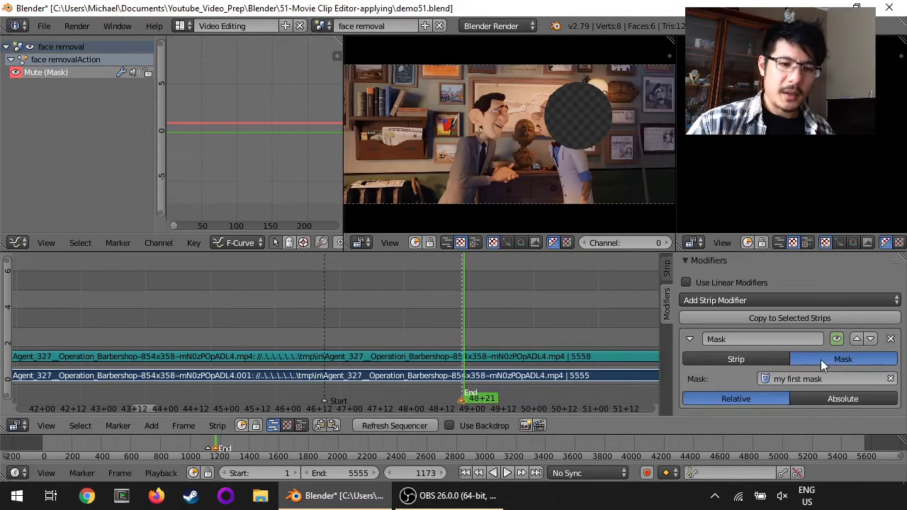
{"action": "left_click", "coordinate": [838, 339]}
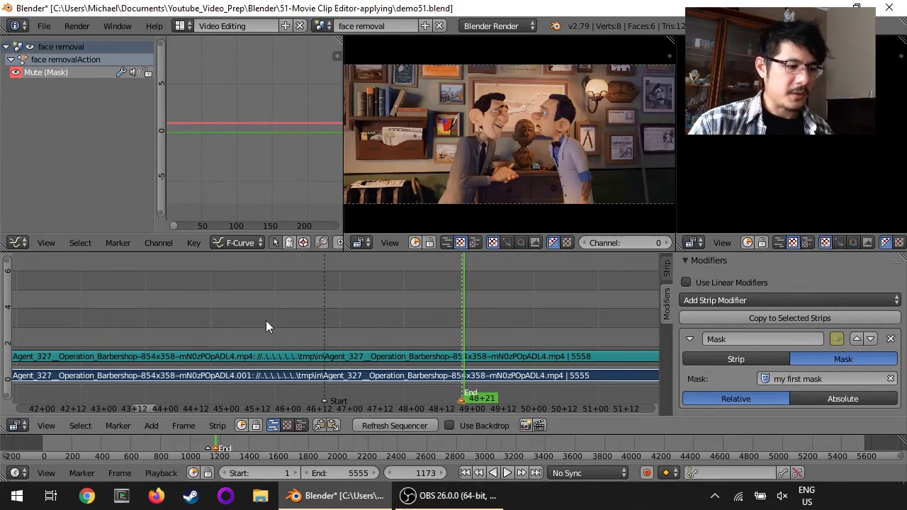
{"action": "left_click_drag", "start_coordinate": [262, 321], "coordinate": [470, 327]}
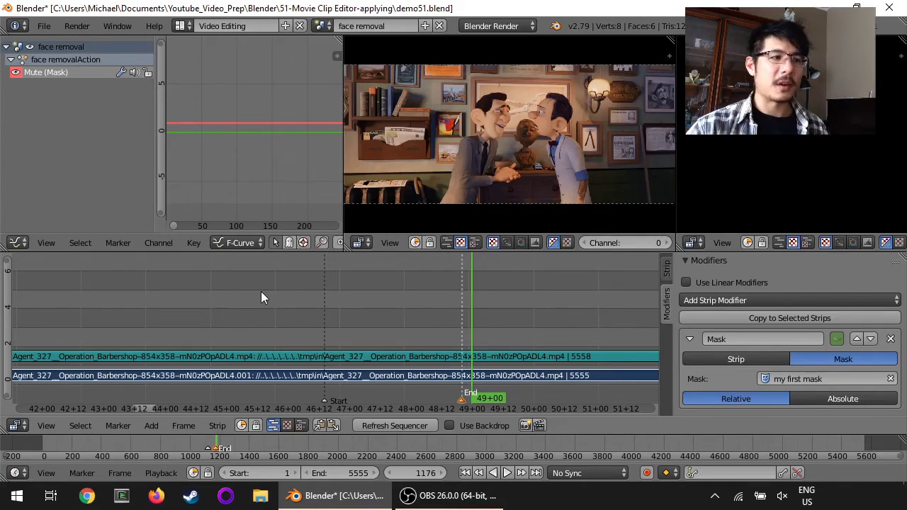
{"action": "left_click", "coordinate": [183, 25]}
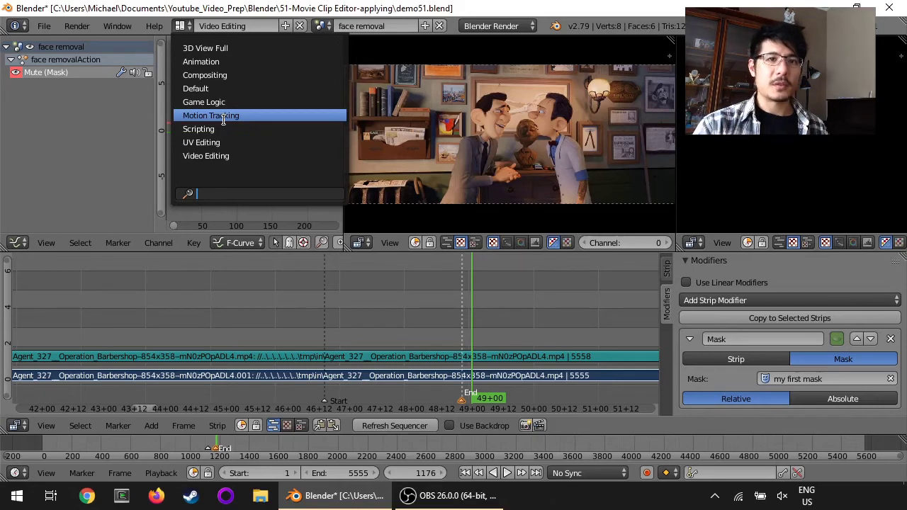
{"action": "left_click", "coordinate": [421, 331]}
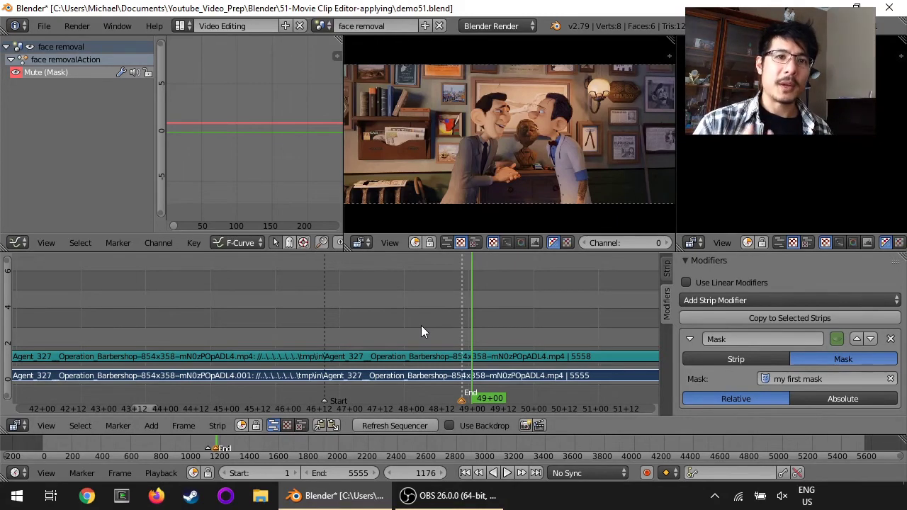
Return to the scene named Scene, widen the preview and zoom in on the blurred face
{"action": "left_click", "coordinate": [323, 25]}
{"action": "left_click", "coordinate": [331, 61]}
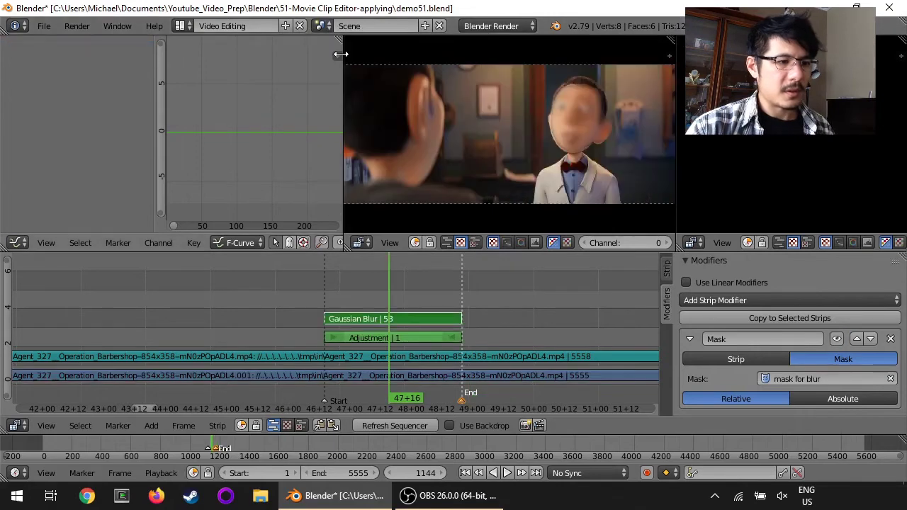
{"action": "scroll", "coordinate": [560, 111], "scroll_direction": "up", "scroll_amount": 4}
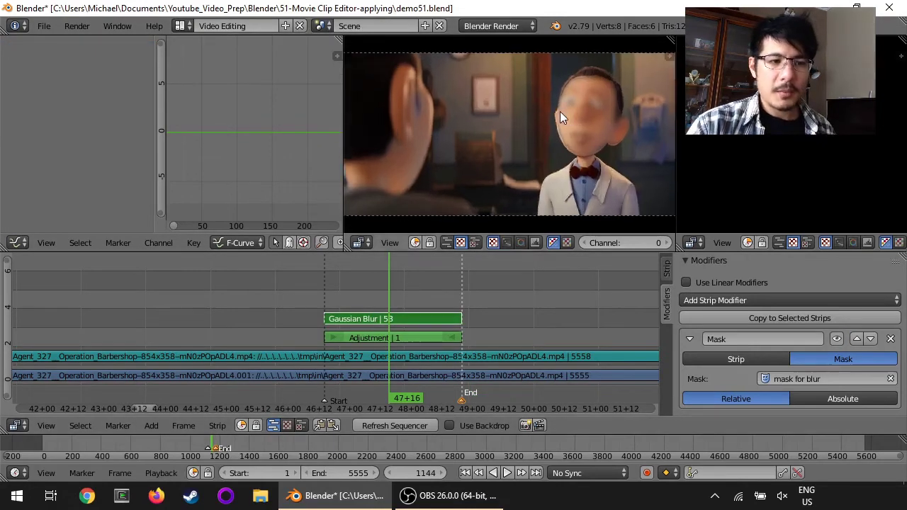
{"action": "middle_click_drag", "start_coordinate": [566, 124], "coordinate": [415, 125]}
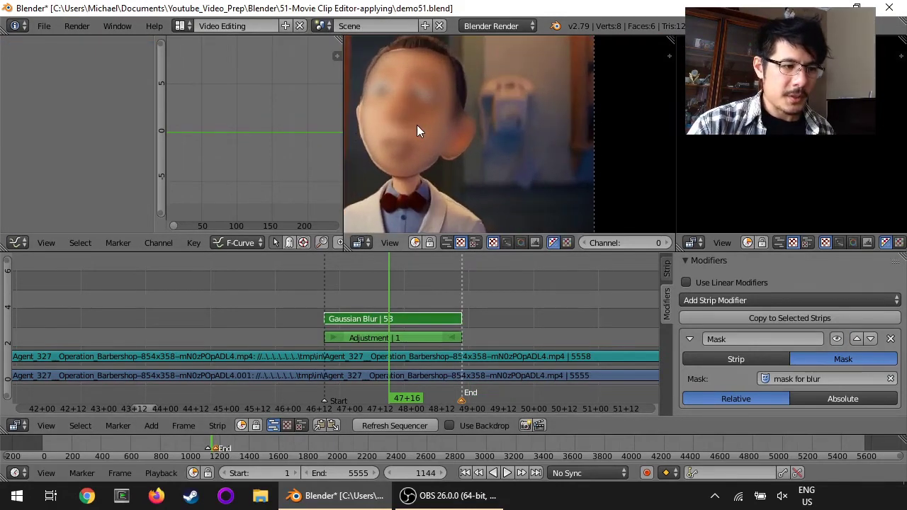
{"action": "left_click_drag", "start_coordinate": [343, 122], "coordinate": [258, 122]}
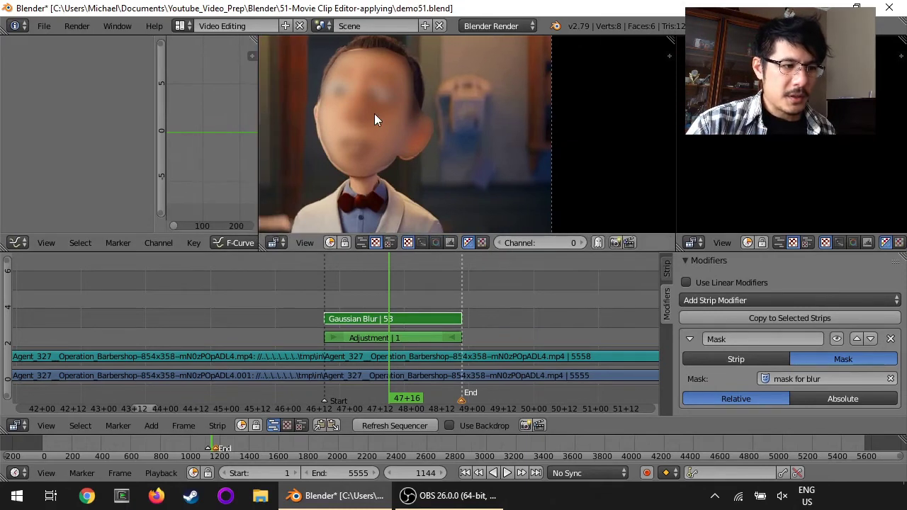
{"action": "scroll", "coordinate": [374, 114], "scroll_direction": "up", "scroll_amount": 3}
{"action": "scroll", "coordinate": [447, 121], "scroll_direction": "up", "scroll_amount": 2}
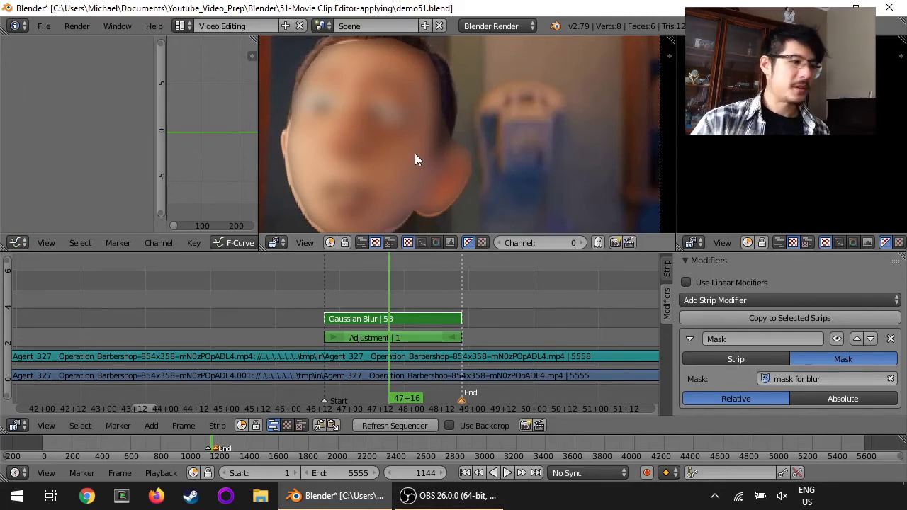
Open 'mask for blur' in the Motion Tracking layout
{"action": "left_click", "coordinate": [187, 29]}
{"action": "left_click", "coordinate": [234, 115]}
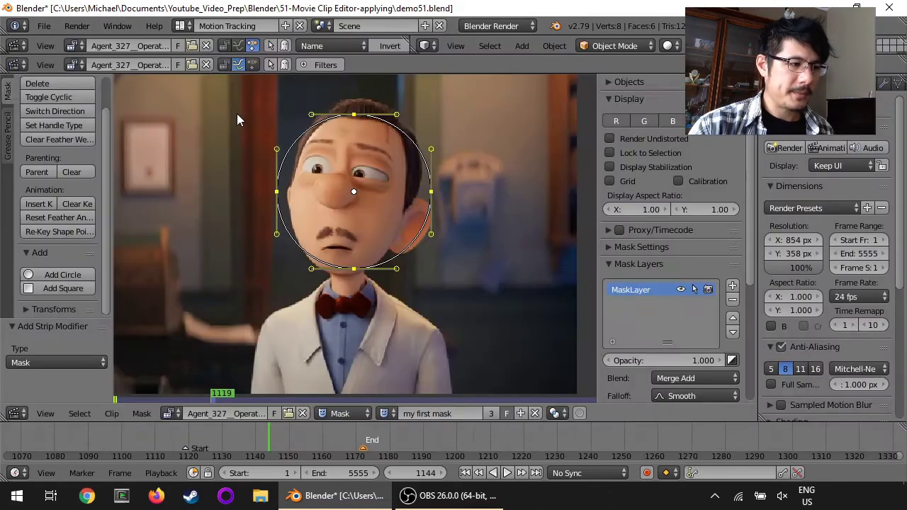
{"action": "left_click", "coordinate": [386, 413]}
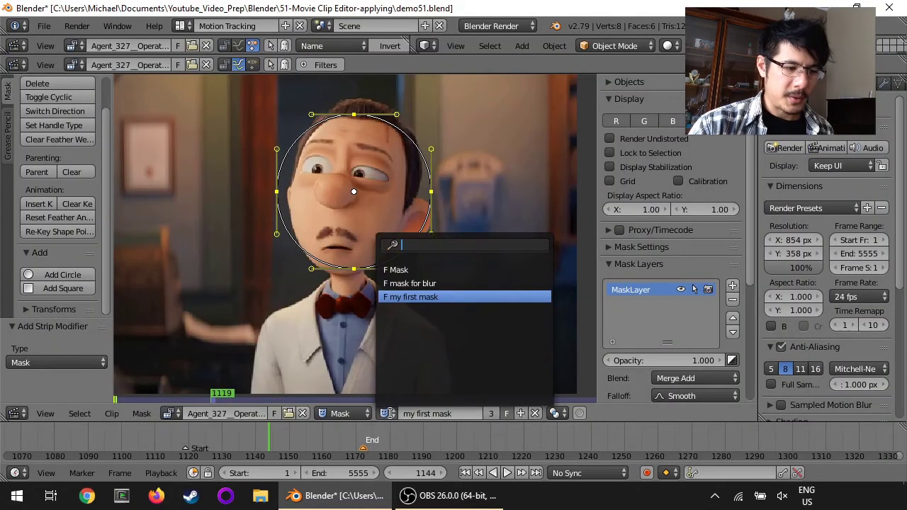
{"action": "left_click", "coordinate": [423, 284]}
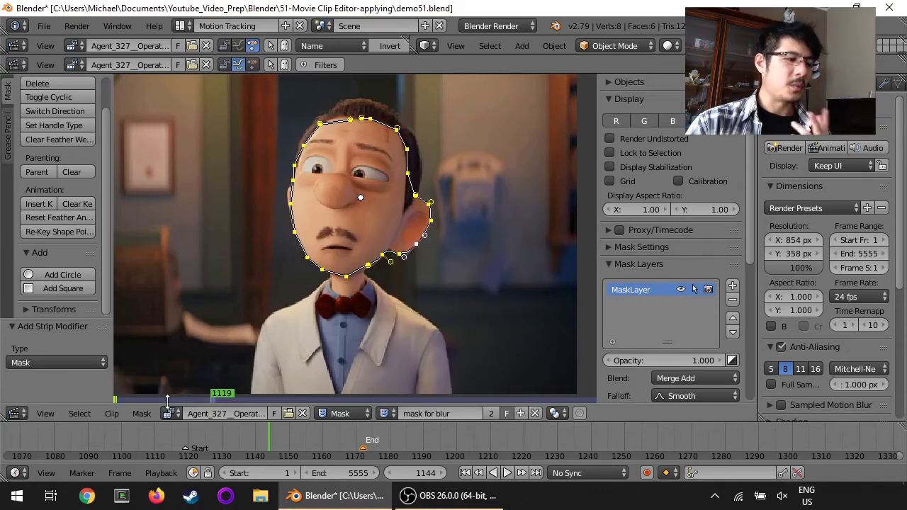
Scale the mask's feather edge outward by 3.639
{"action": "left_click", "coordinate": [143, 415]}
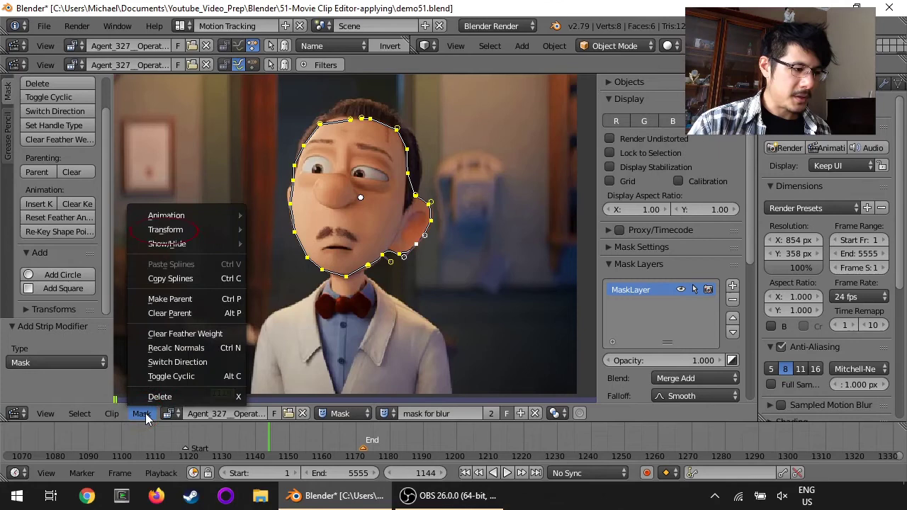
{"action": "left_click", "coordinate": [186, 233]}
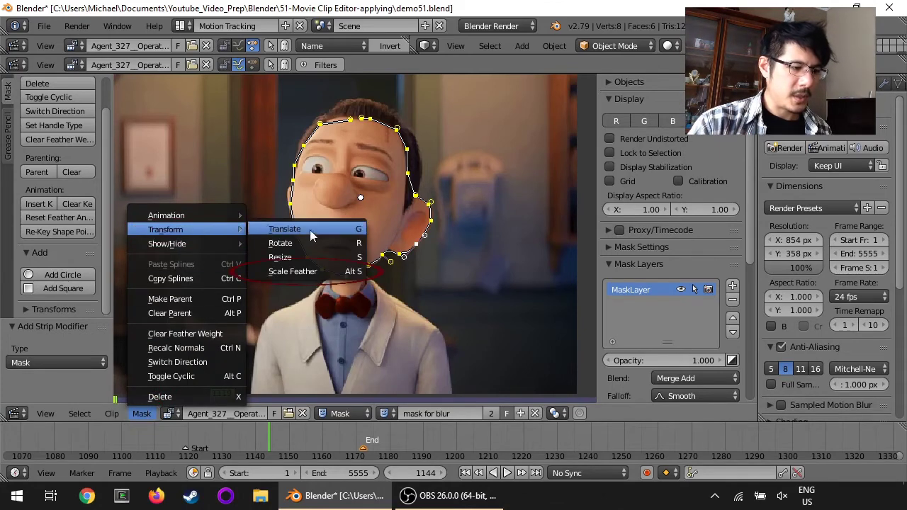
{"action": "left_click", "coordinate": [312, 275]}
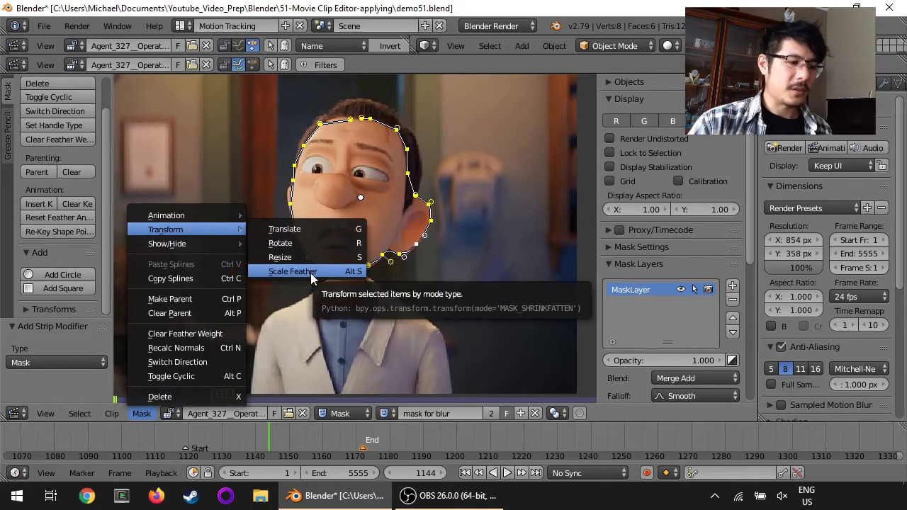
{"action": "left_click", "coordinate": [292, 271]}
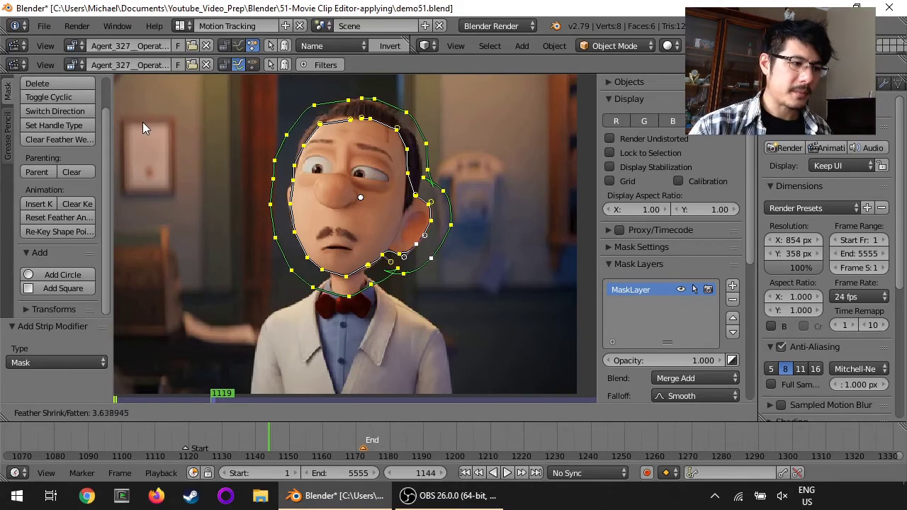
{"action": "left_click", "coordinate": [142, 122]}
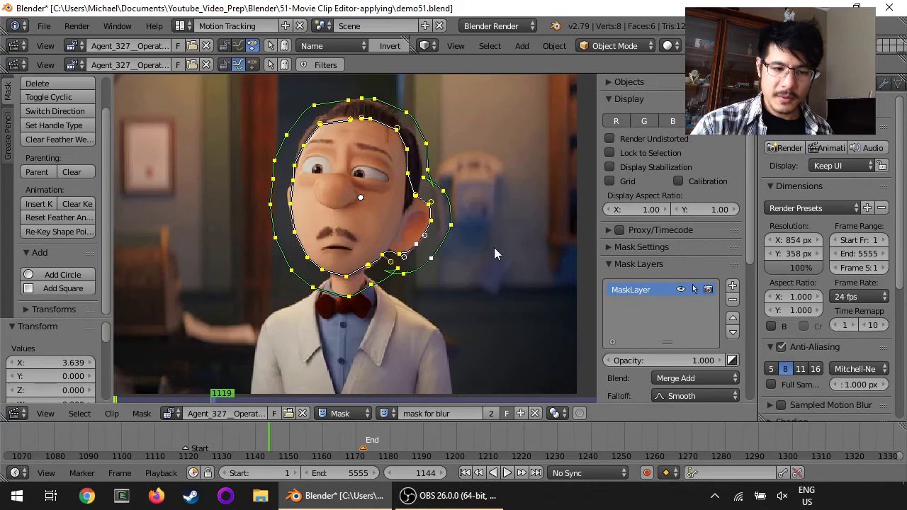
{"action": "left_click", "coordinate": [610, 246]}
{"action": "left_click", "coordinate": [610, 246]}
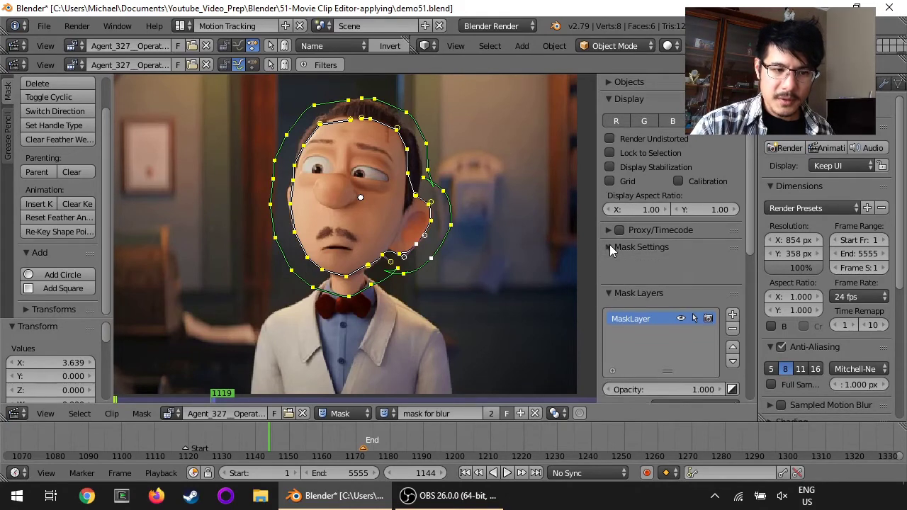
{"action": "scroll", "coordinate": [610, 248], "scroll_direction": "down", "scroll_amount": 2}
{"action": "scroll", "coordinate": [611, 249], "scroll_direction": "down", "scroll_amount": 4}
{"action": "left_click", "coordinate": [610, 294]}
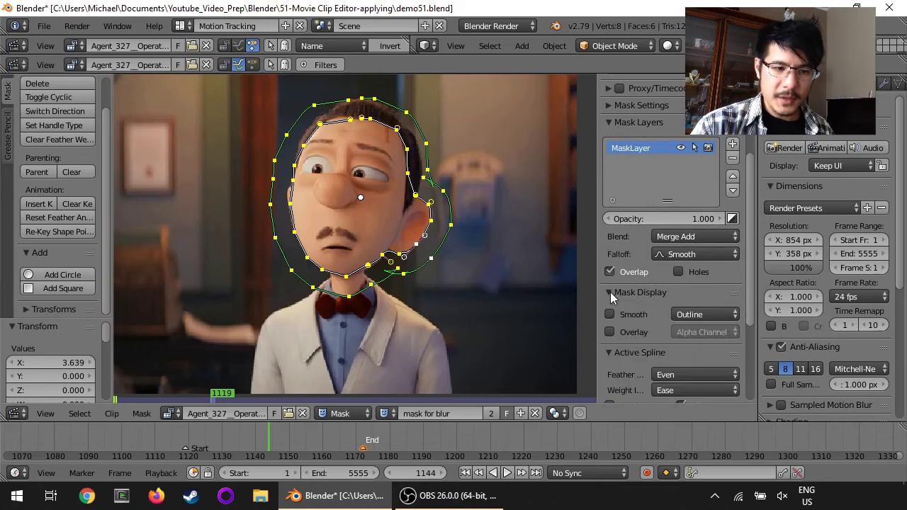
{"action": "scroll", "coordinate": [611, 296], "scroll_direction": "down", "scroll_amount": 2}
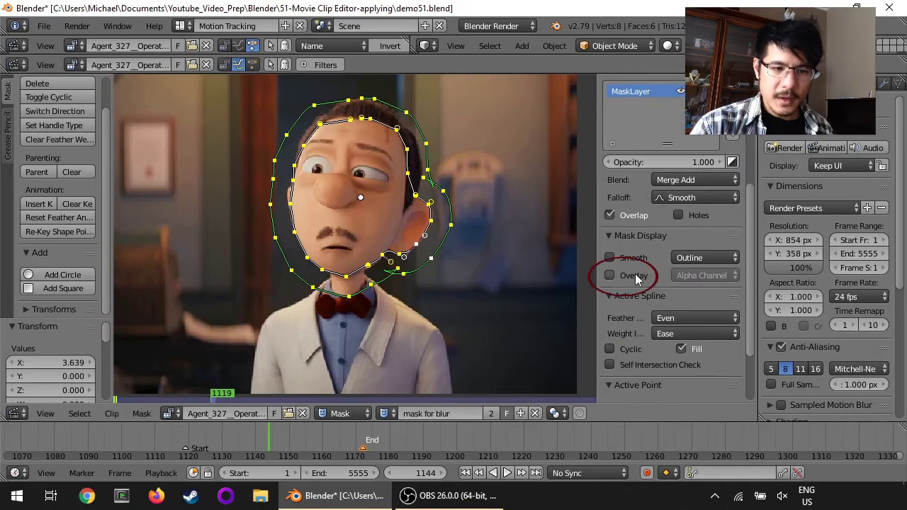
{"action": "left_click", "coordinate": [611, 275]}
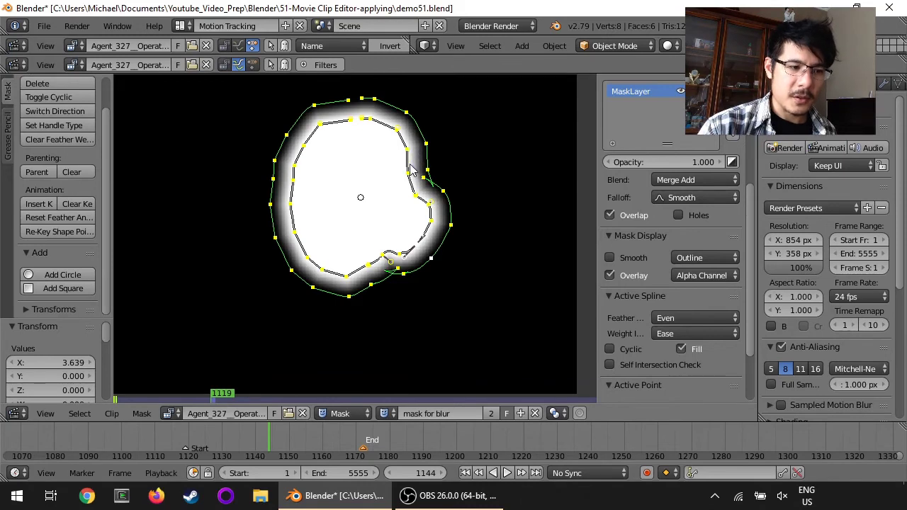
{"action": "scroll", "coordinate": [412, 170], "scroll_direction": "up", "scroll_amount": 2}
{"action": "middle_click_drag", "start_coordinate": [473, 154], "coordinate": [398, 185]}
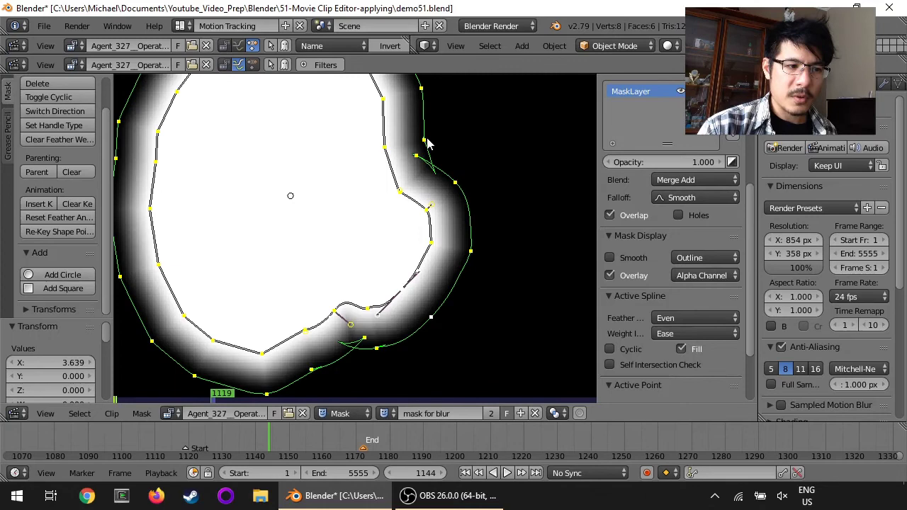
{"action": "scroll", "coordinate": [427, 144], "scroll_direction": "down", "scroll_amount": 3}
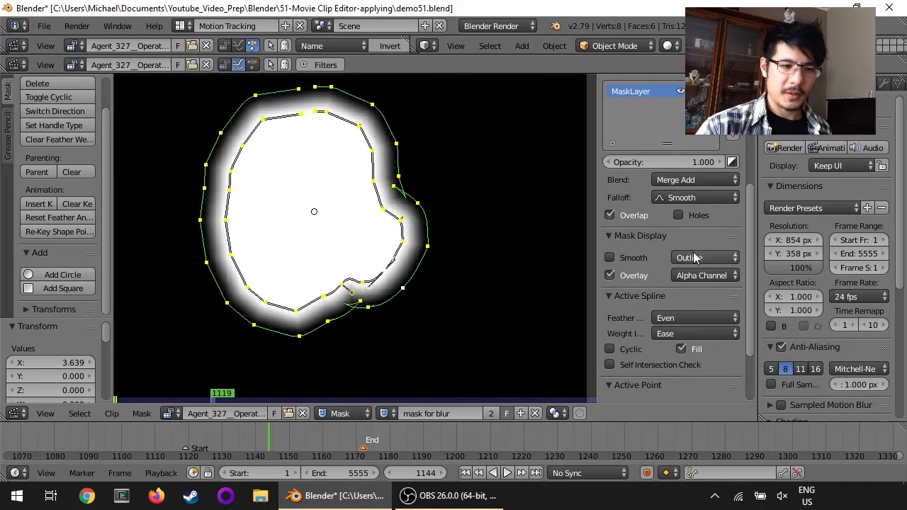
{"action": "left_click", "coordinate": [637, 276]}
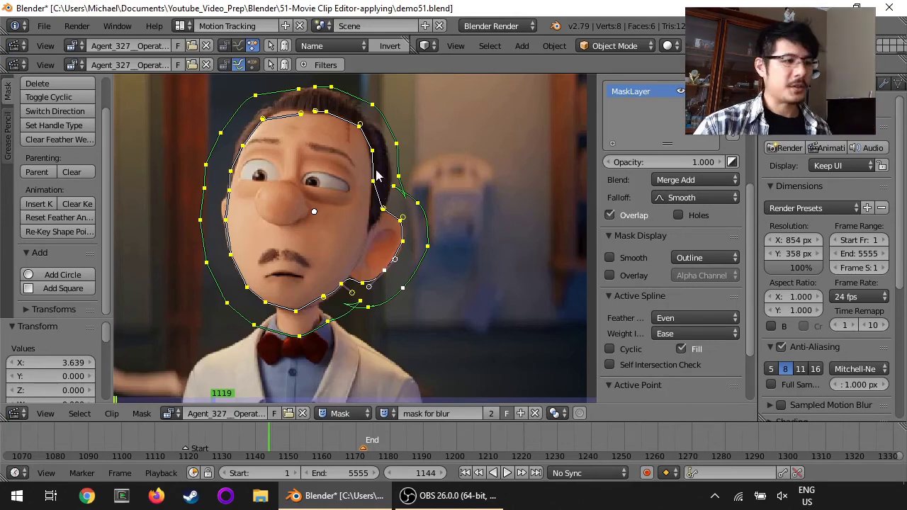
Go back to the Video Editing layout and refresh the sequencer preview
{"action": "left_click", "coordinate": [181, 26]}
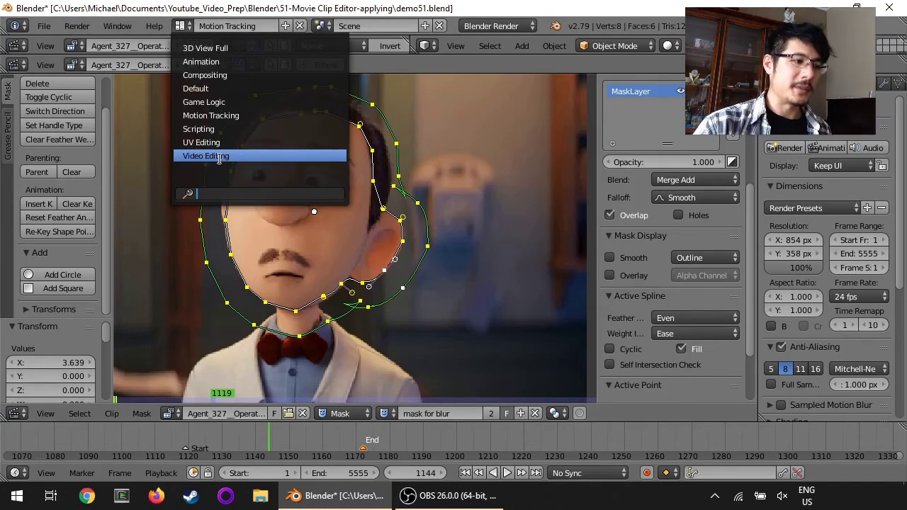
{"action": "left_click", "coordinate": [224, 157]}
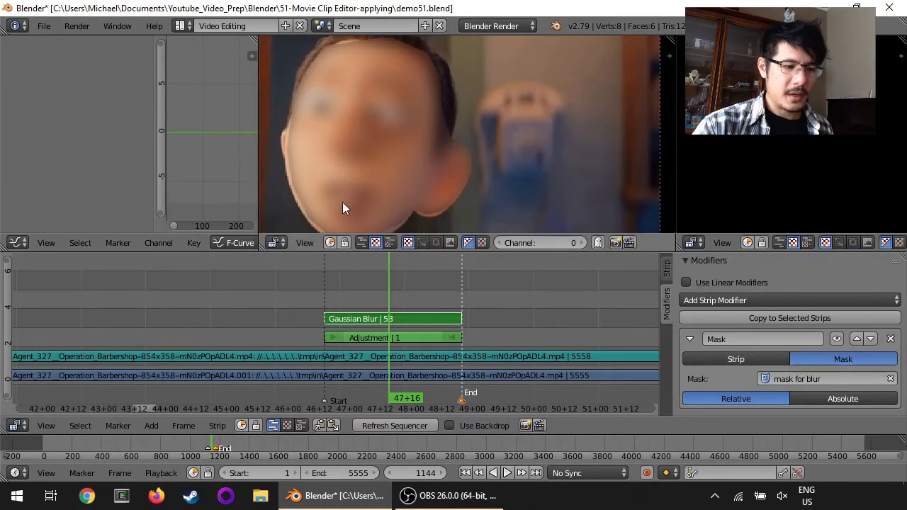
{"action": "left_click", "coordinate": [412, 425]}
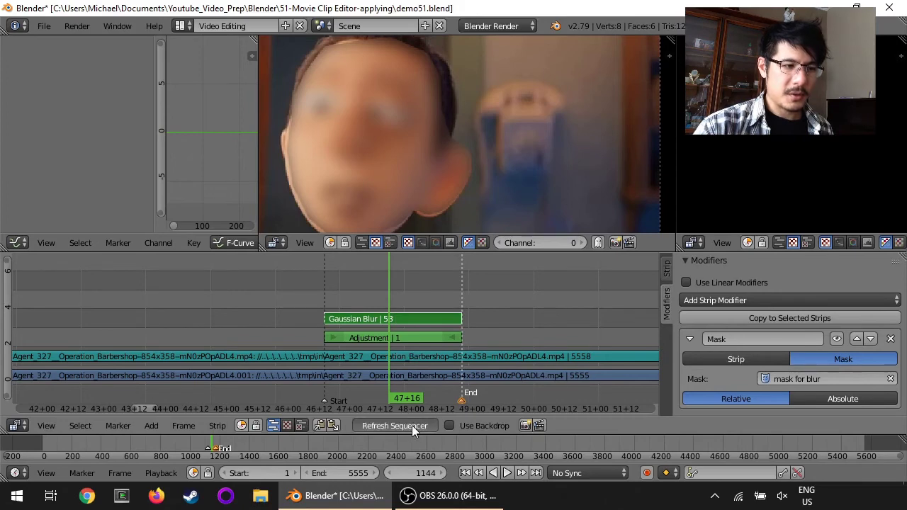
Play the blurred section from near its start to check the feathered edges, then stop
{"action": "middle_click_drag", "start_coordinate": [358, 159], "coordinate": [460, 162]}
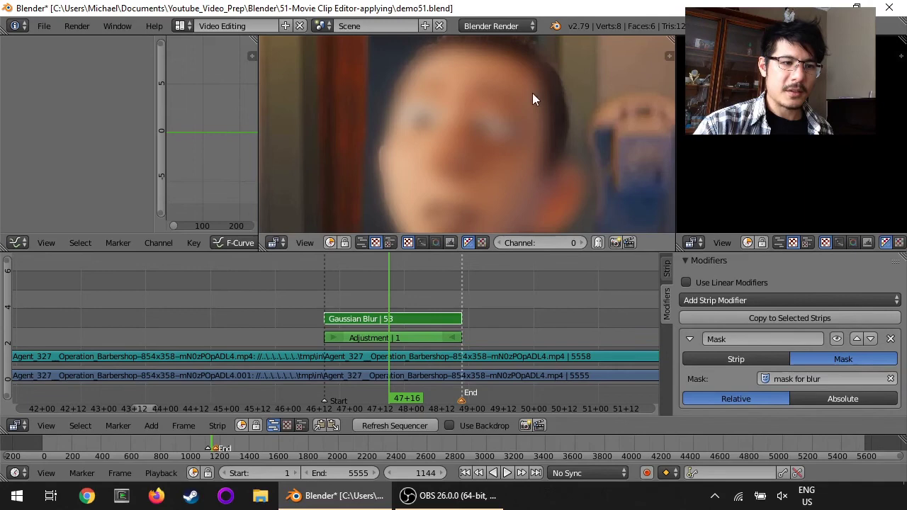
{"action": "left_click", "coordinate": [339, 291]}
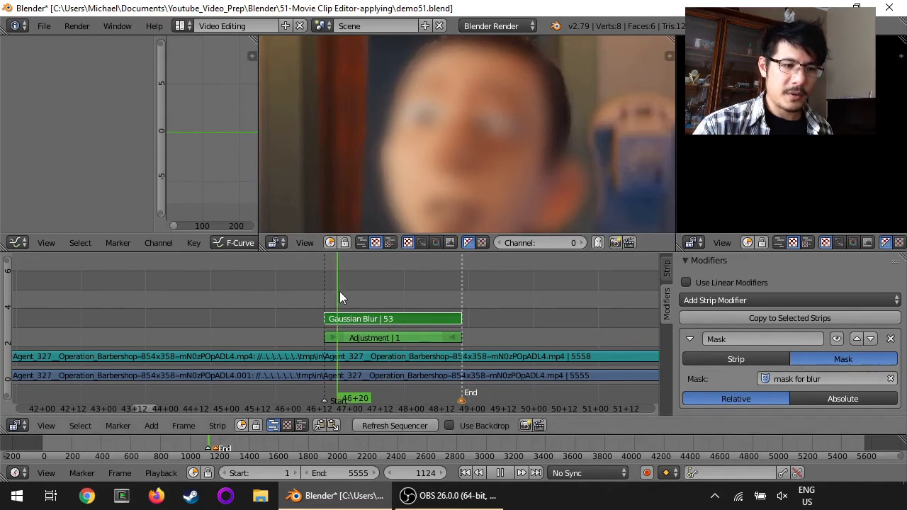
{"action": "key", "text": "alt+a"}
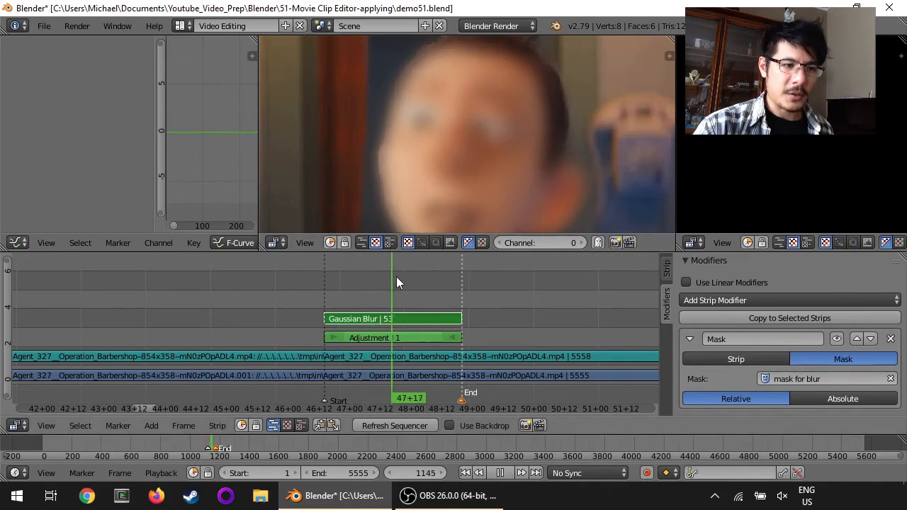
{"action": "key", "text": "alt+a"}
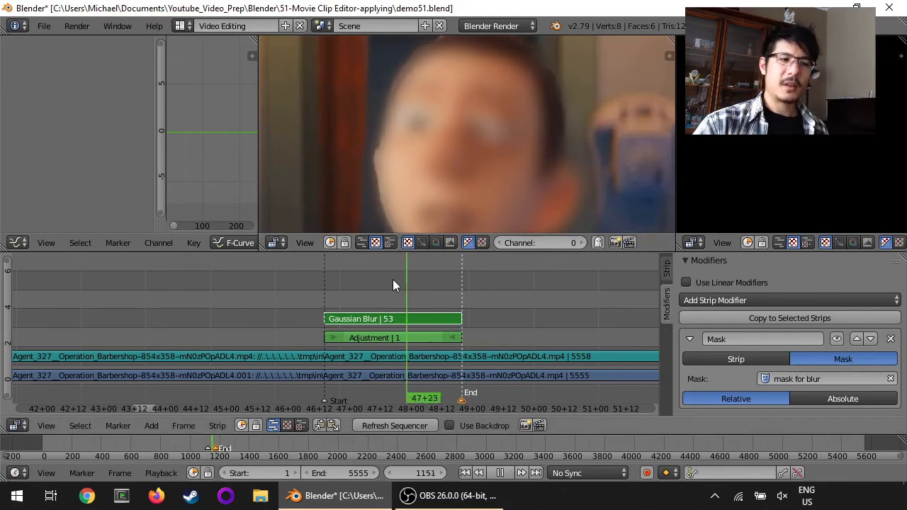
{"action": "key", "text": "Escape"}
{"action": "scroll", "coordinate": [393, 285], "scroll_direction": "up", "scroll_amount": 1}
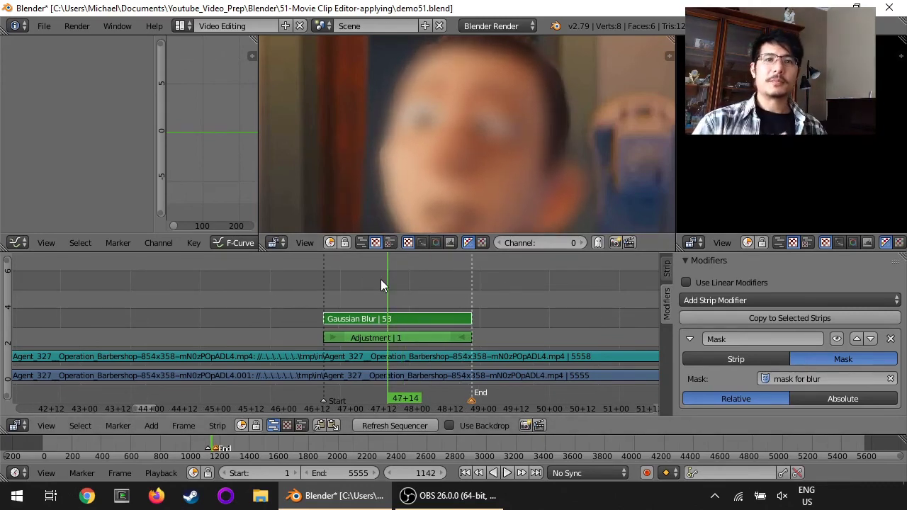